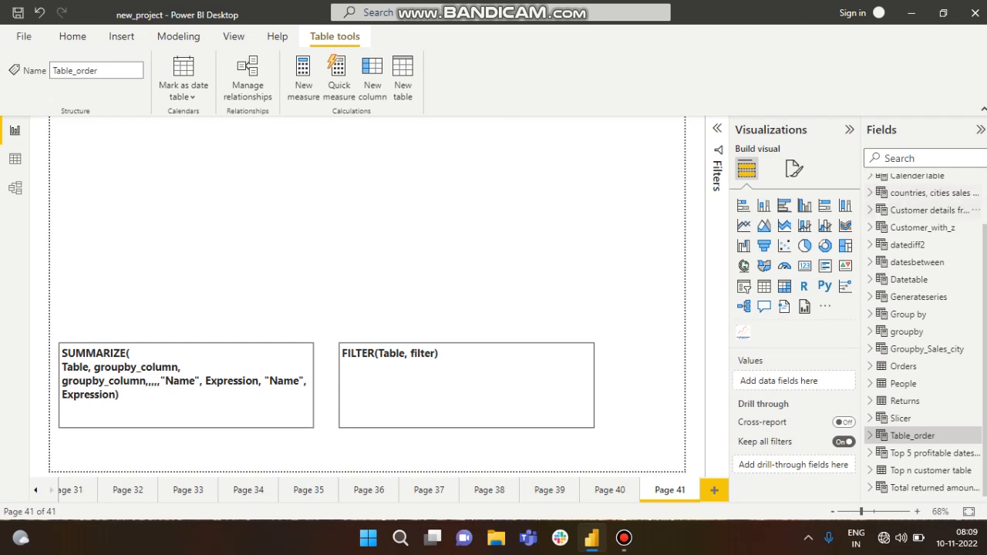
Look through the model's tables and briefly expand the Orders table to view its fields
scroll(925, 210, up, 2)
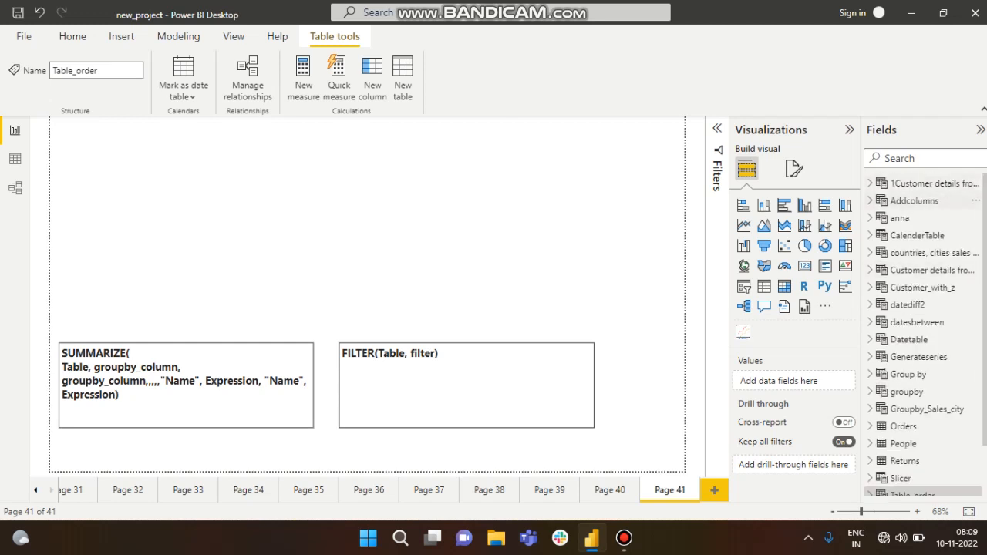
scroll(926, 316, down, 2)
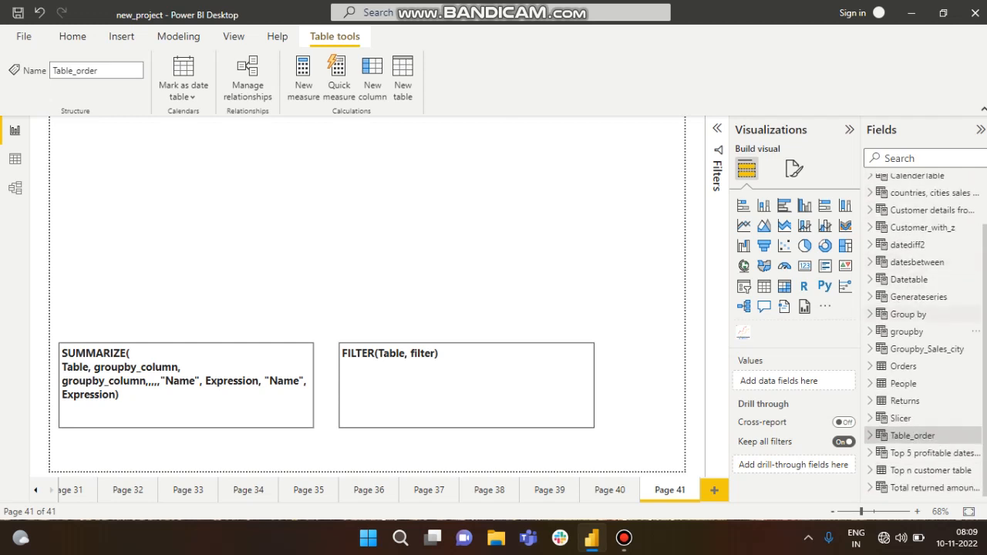
click(870, 367)
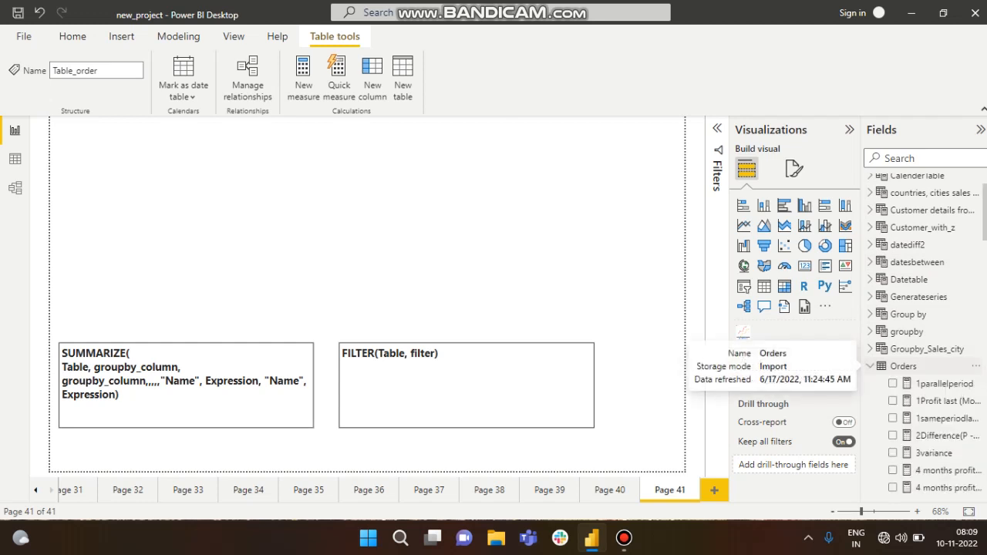
click(871, 366)
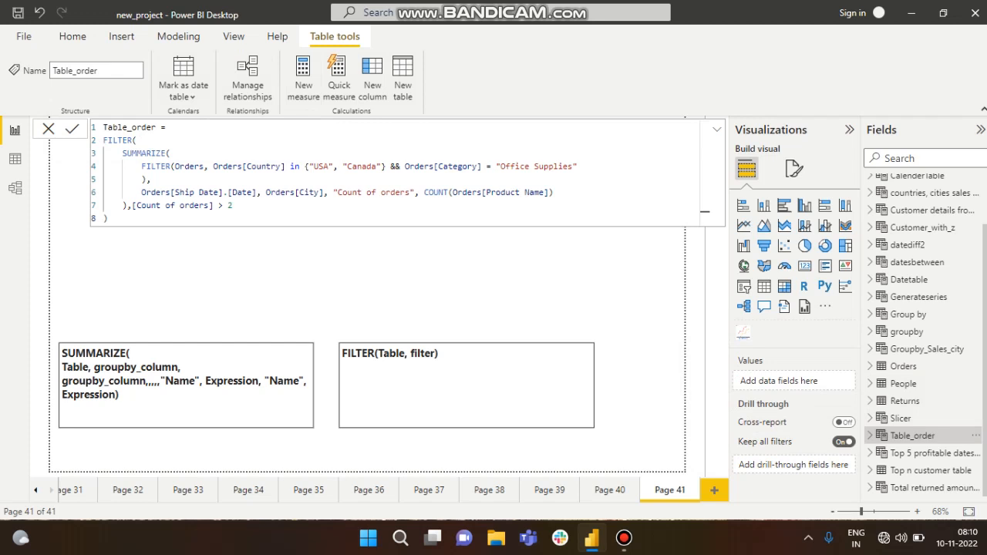
Examine how the Table_order formula nests SUMMARIZE and an inner FILTER inside its outer FILTER
double_click(113, 140)
double_click(144, 154)
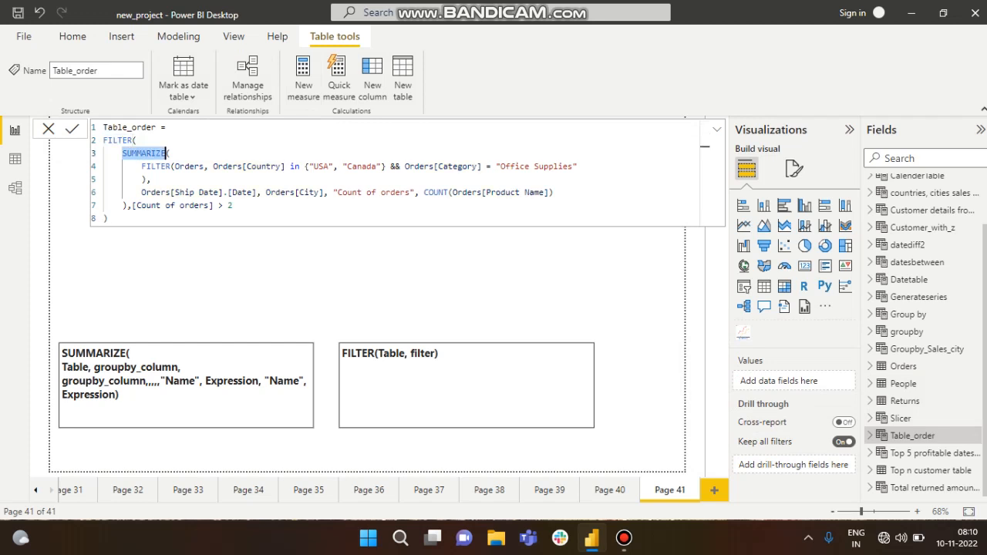
double_click(155, 166)
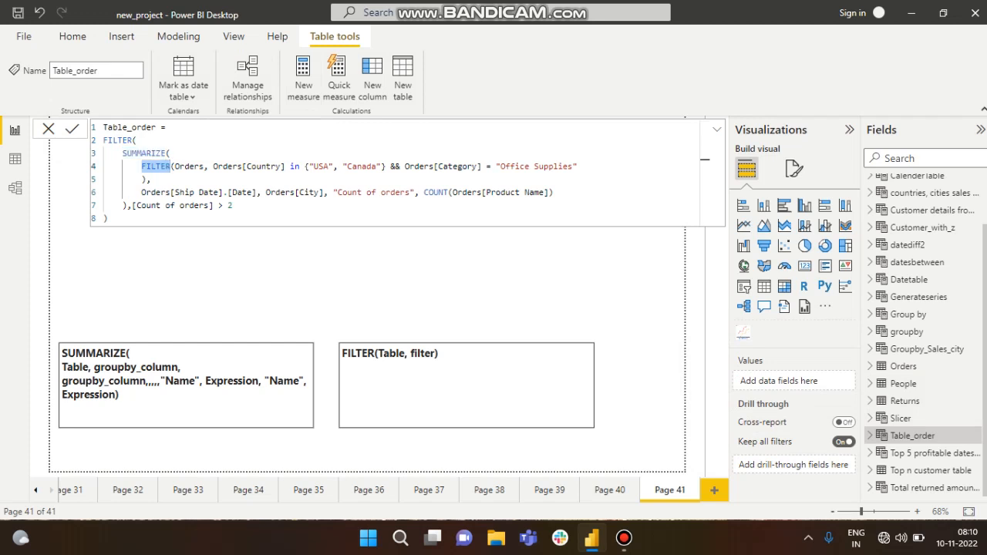
click(109, 218)
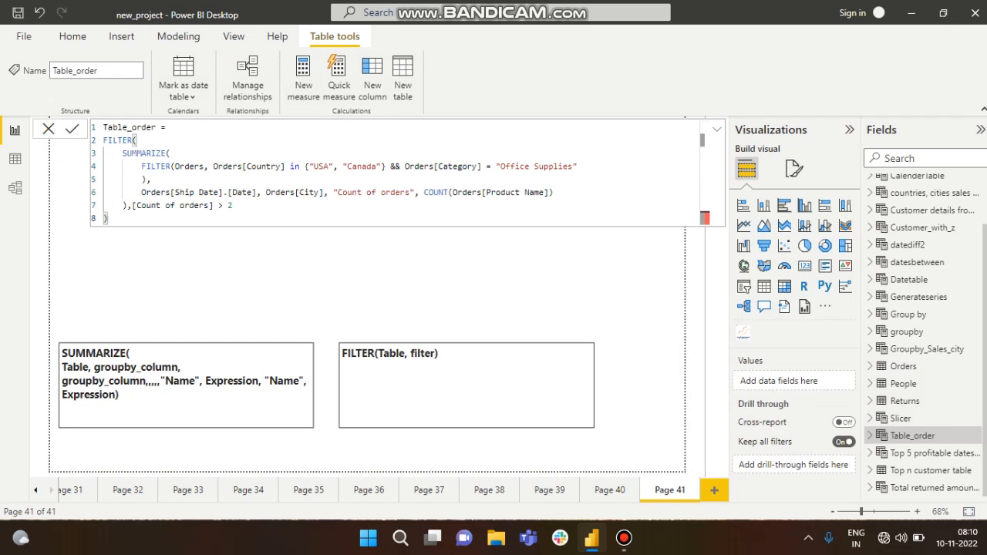
double_click(117, 139)
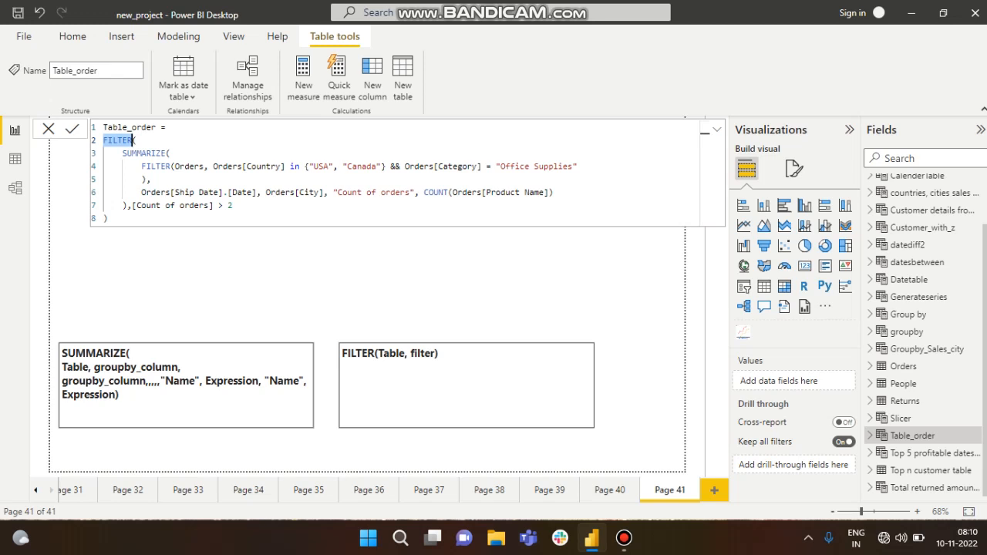
click(137, 140)
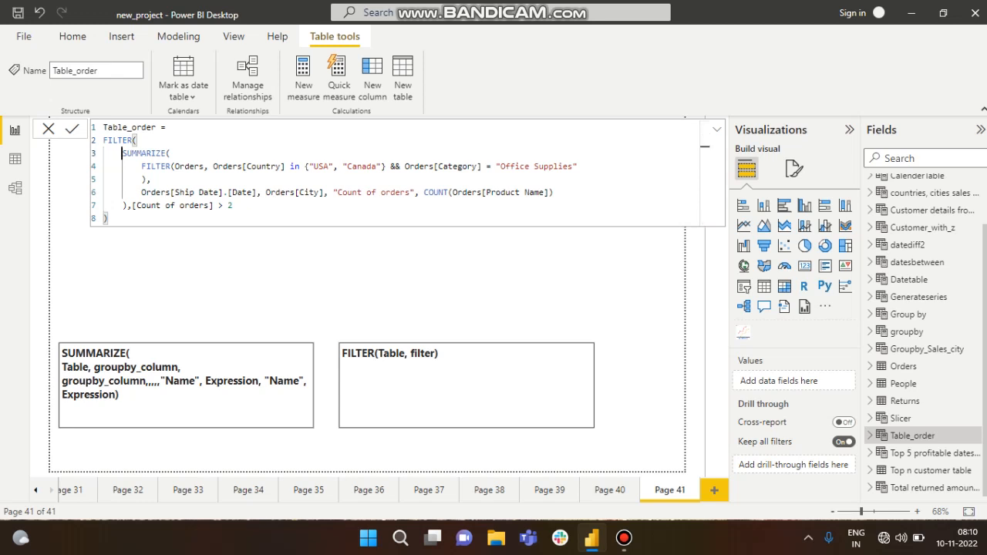
drag(122, 153, 155, 179)
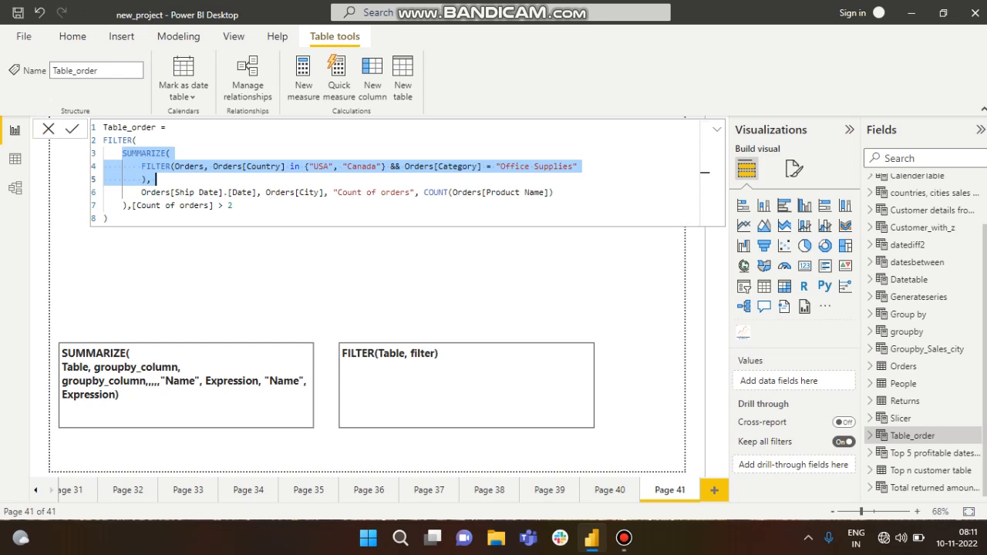
double_click(117, 140)
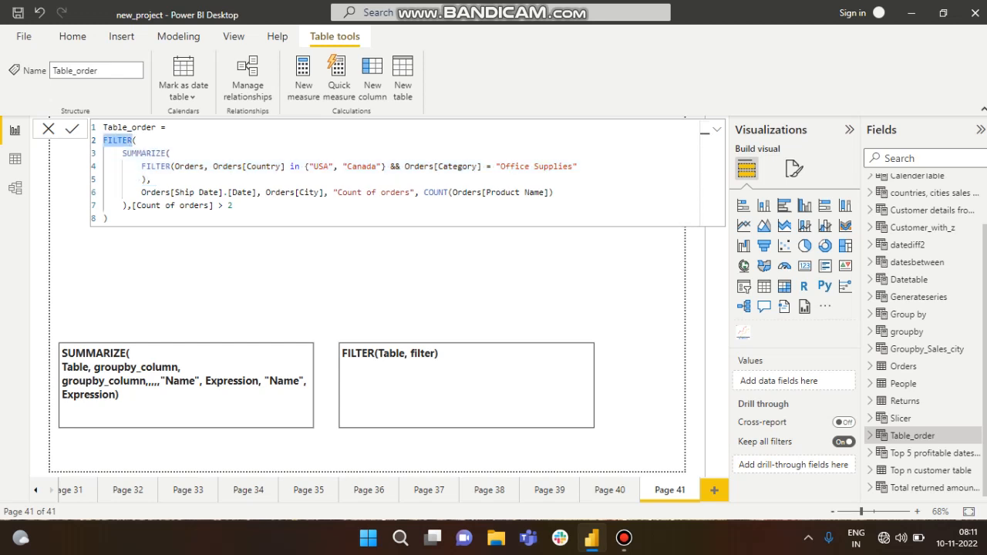
click(123, 153)
drag(124, 152, 151, 179)
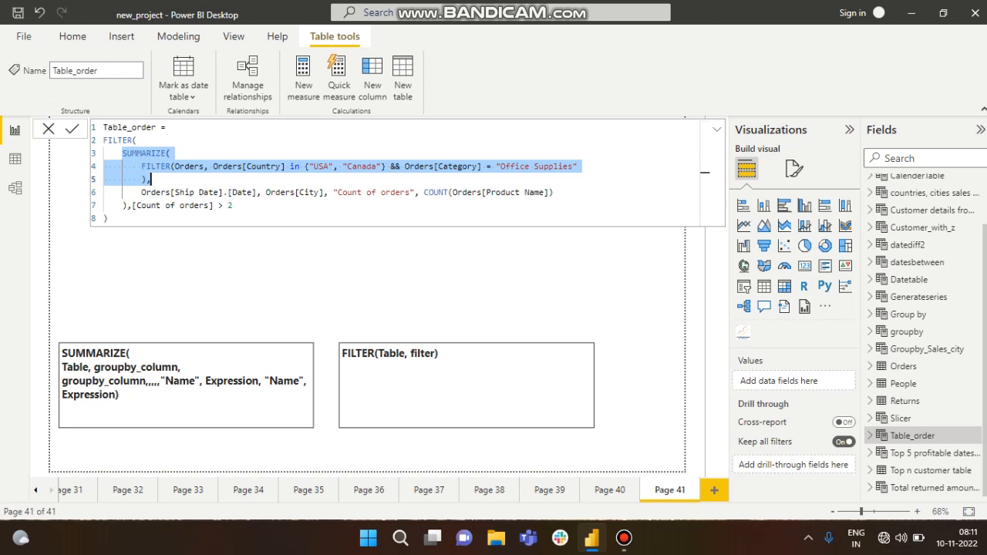
click(152, 179)
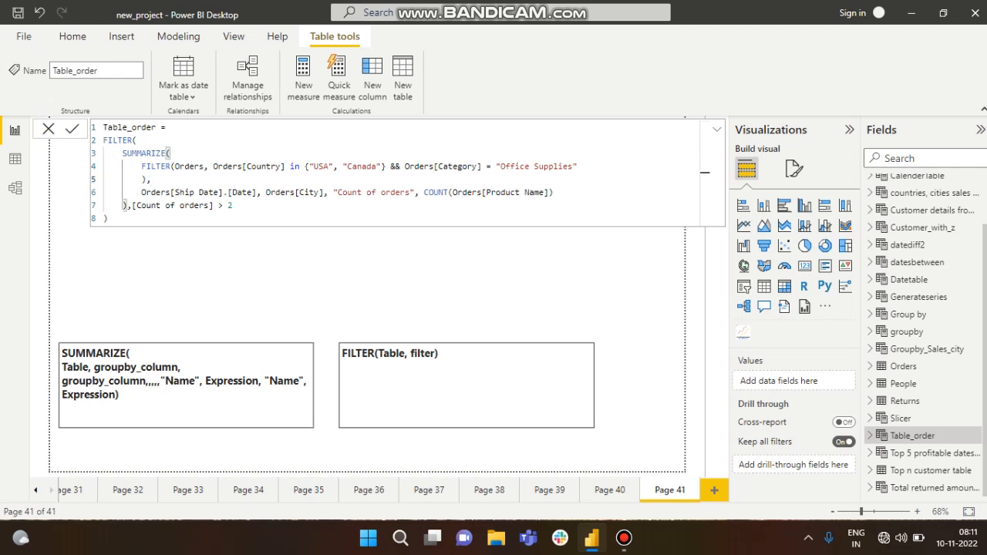
Examine the inner FILTER on Orders that serves as SUMMARIZE's table, including its Country and Category conditions
click(170, 153)
drag(142, 167, 152, 180)
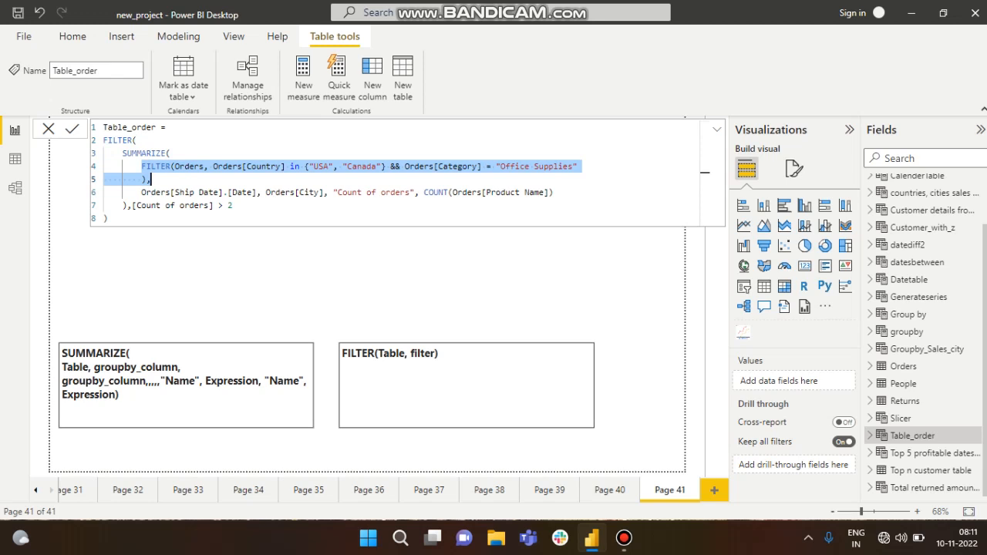
click(156, 179)
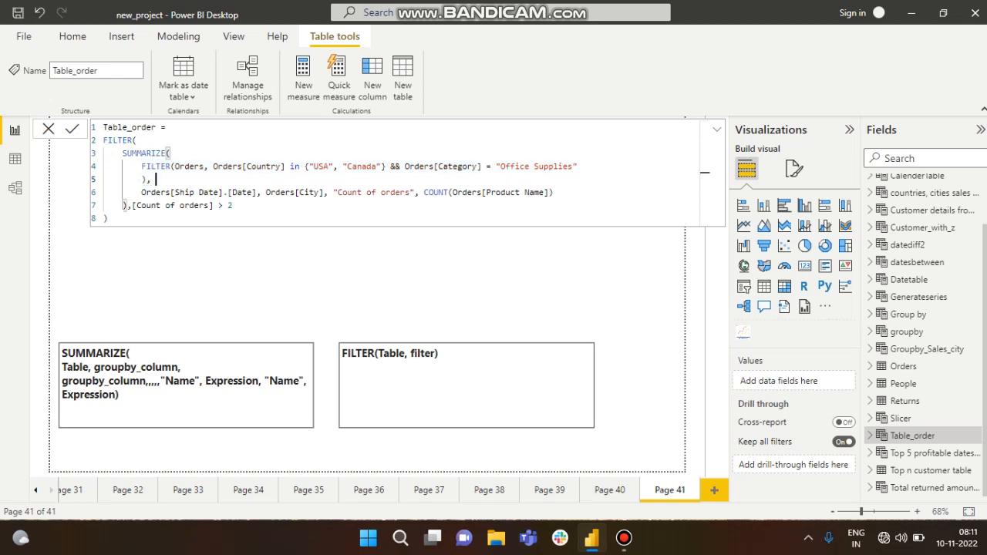
drag(142, 167, 283, 166)
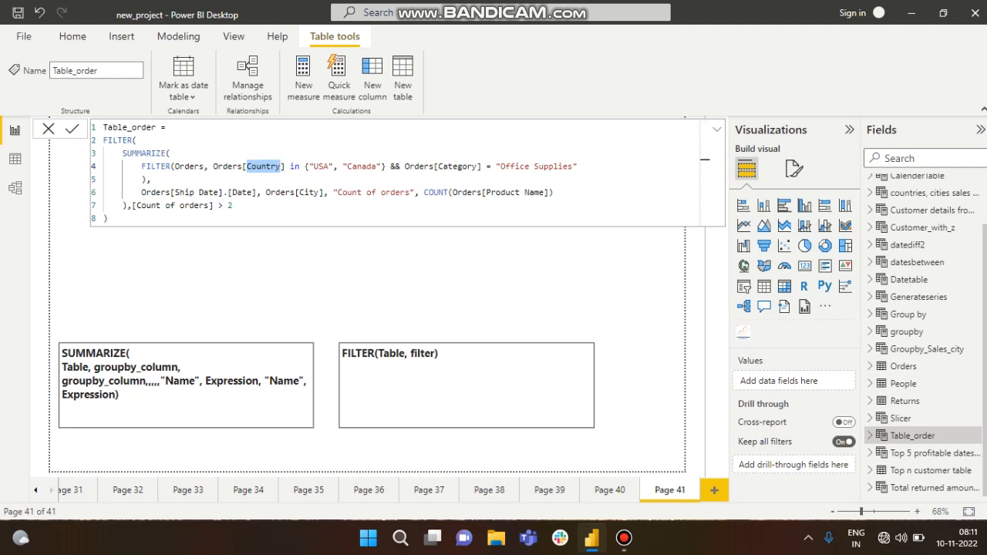
drag(312, 166, 376, 167)
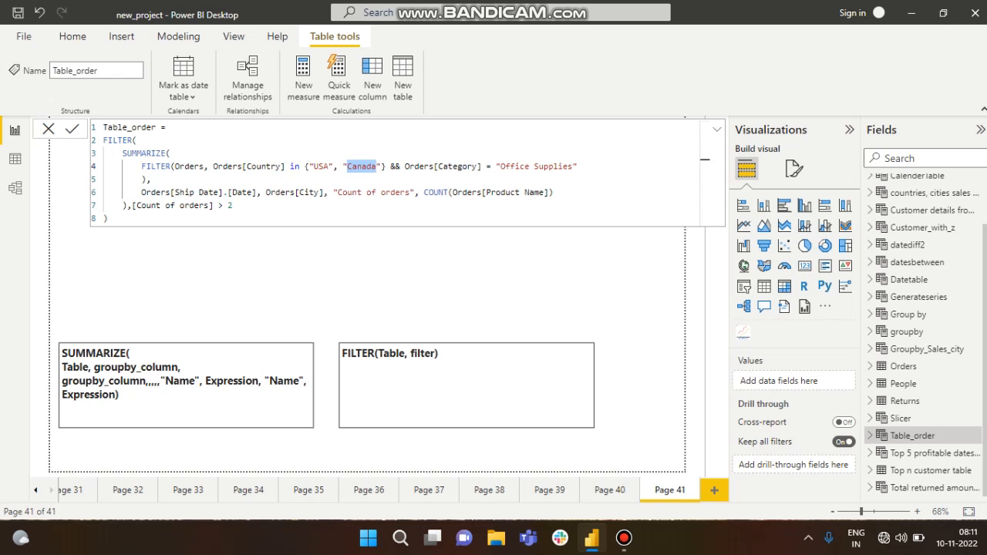
double_click(420, 167)
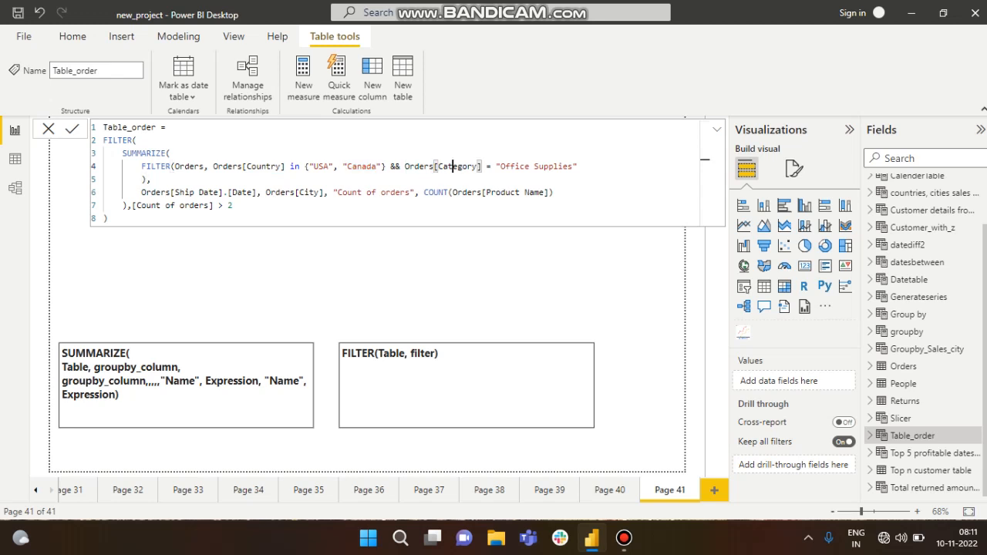
double_click(476, 167)
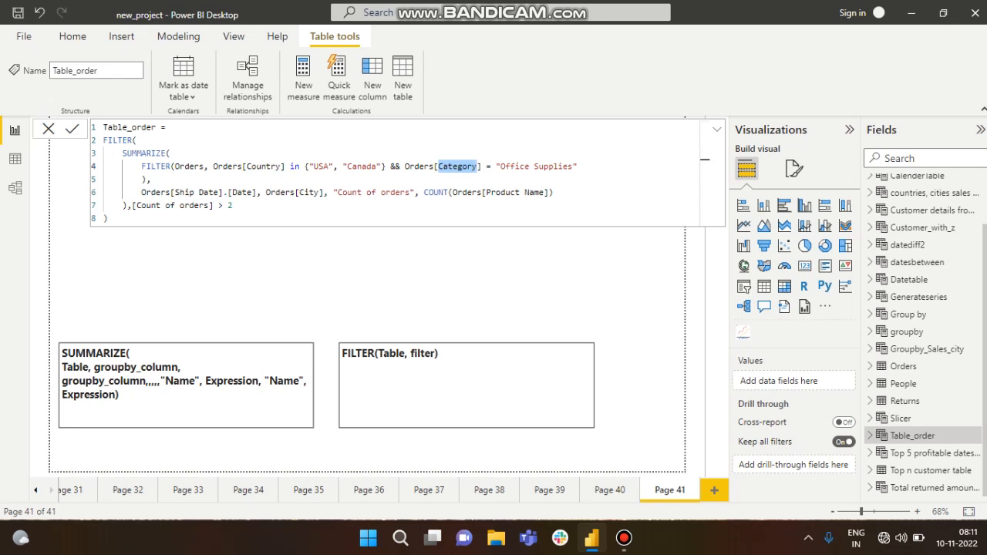
drag(142, 166, 151, 179)
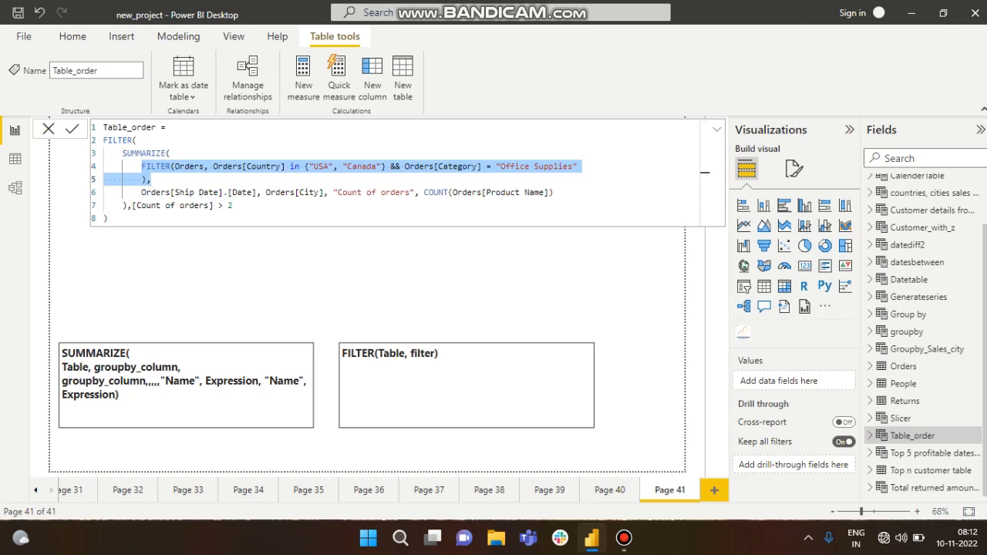
click(318, 166)
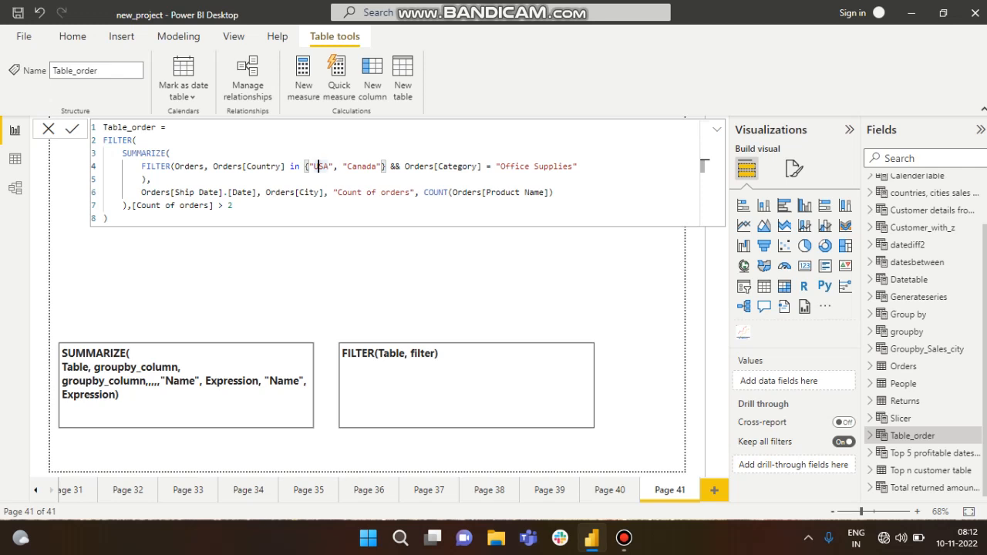
drag(142, 166, 150, 179)
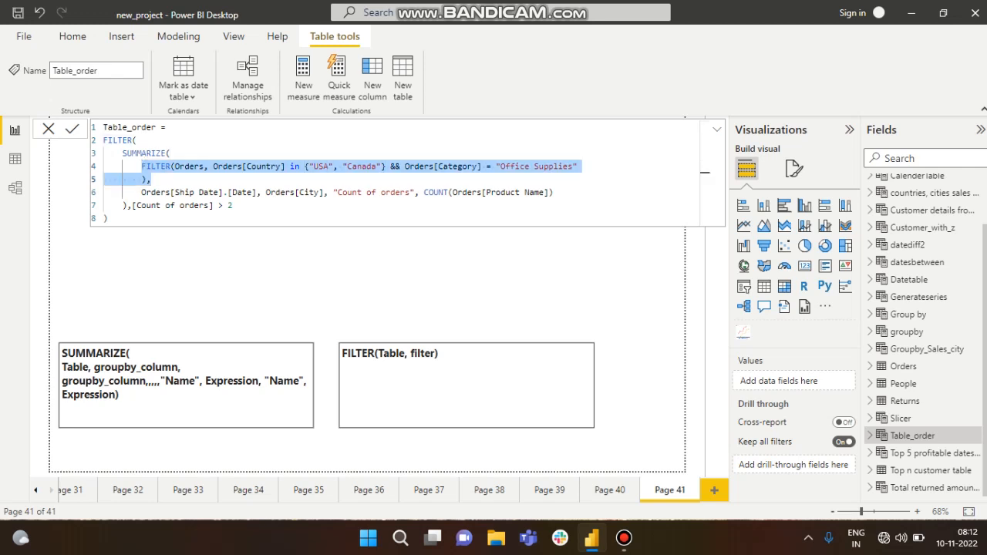
Retype the comma after the inner FILTER to show SUMMARIZE's syntax hint, and examine the Ship Date and City group-by columns
click(155, 179)
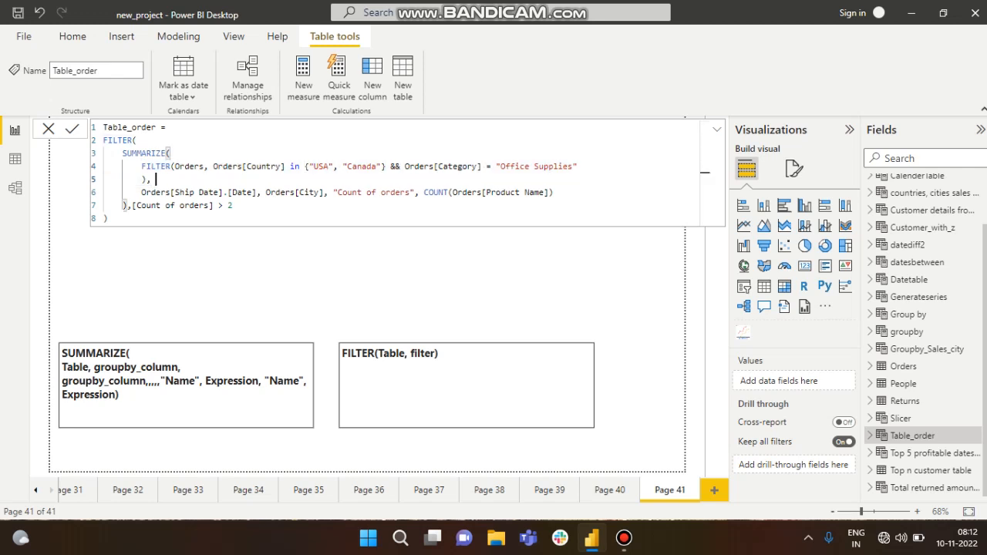
key(BackSpace)
text(,)
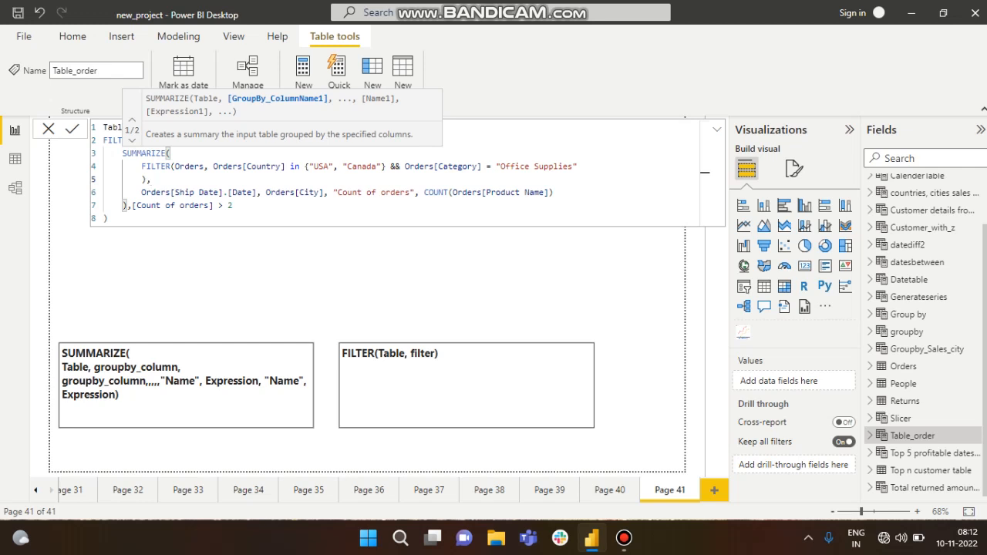
click(142, 193)
drag(142, 193, 333, 193)
click(266, 193)
drag(141, 166, 327, 192)
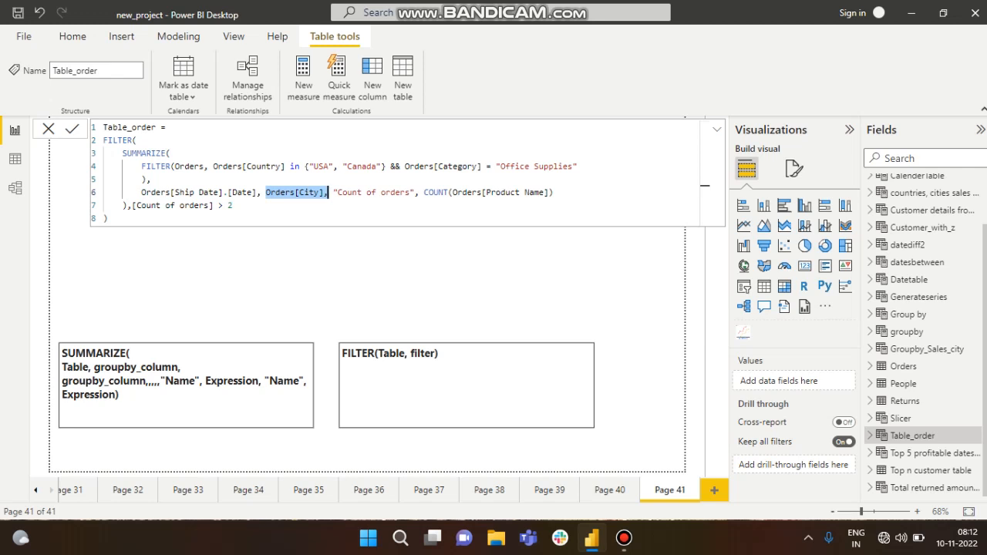
Examine the "Count of orders" column name and its COUNT expression on Product Name in SUMMARIZE
mouse_move(423, 192)
mouse_down()
mouse_move(551, 193)
mouse_move(232, 206)
mouse_move(438, 192)
mouse_up()
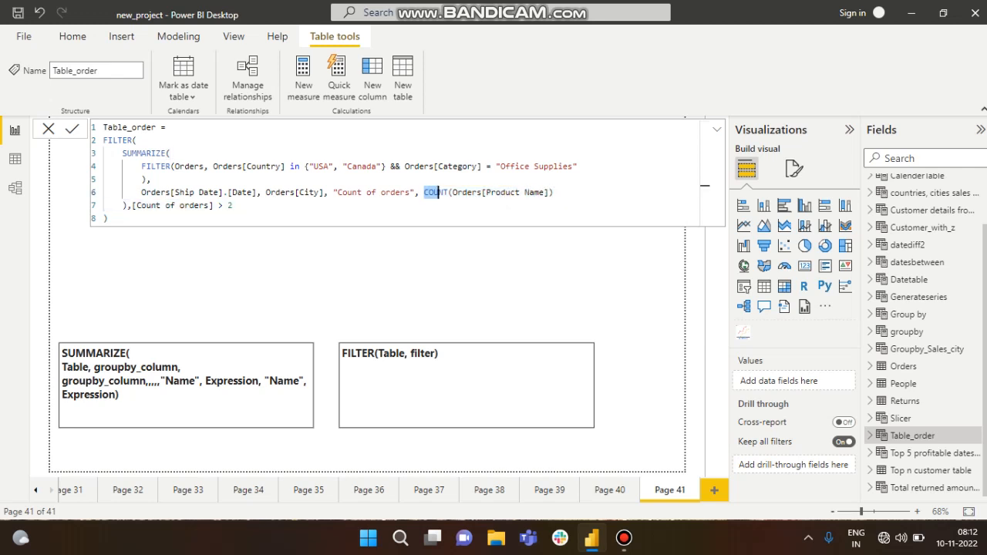
click(409, 192)
drag(410, 192, 334, 192)
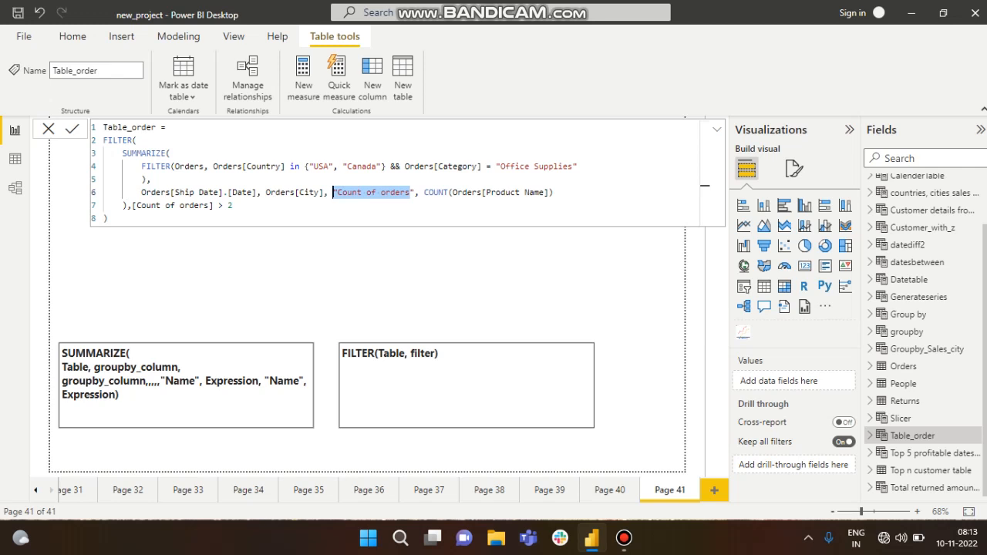
click(424, 192)
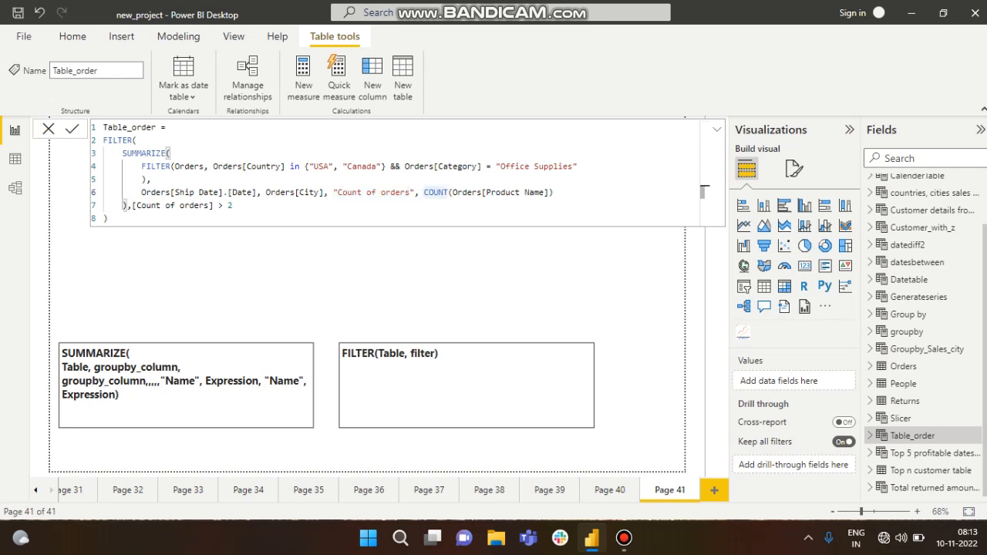
Examine the outer FILTER's condition on [Count of orders] against the SUMMARIZE table and the expression defining that column
drag(122, 153, 554, 192)
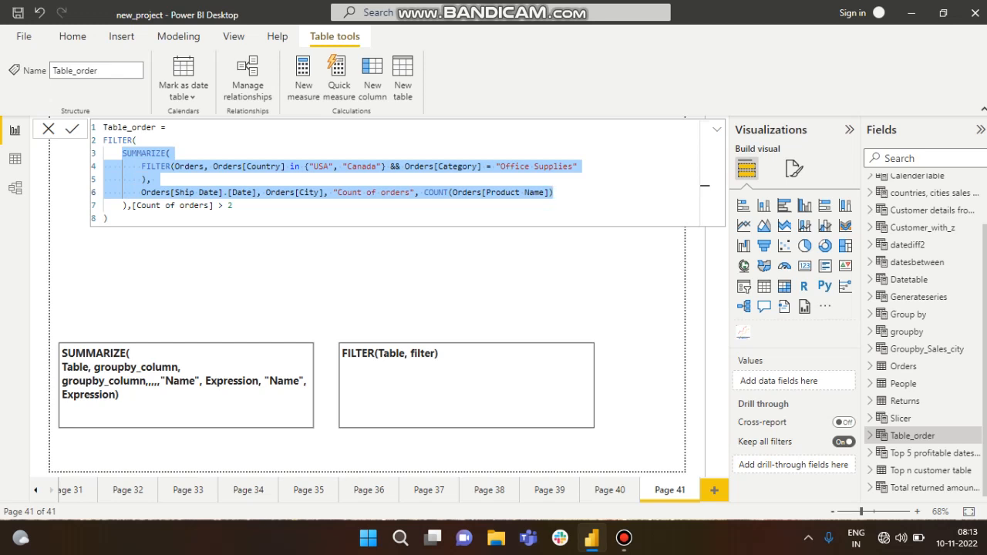
drag(123, 205, 231, 206)
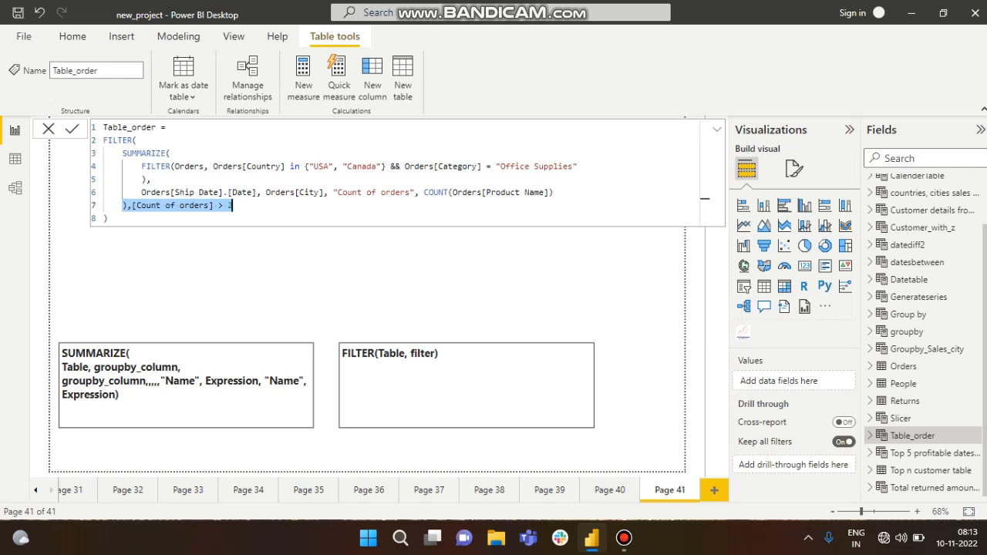
click(122, 152)
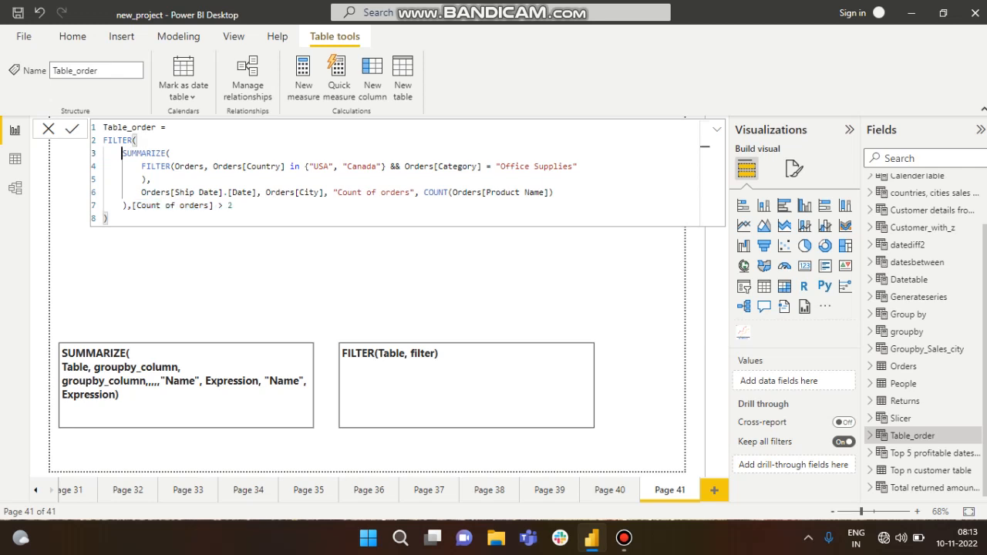
drag(121, 153, 554, 192)
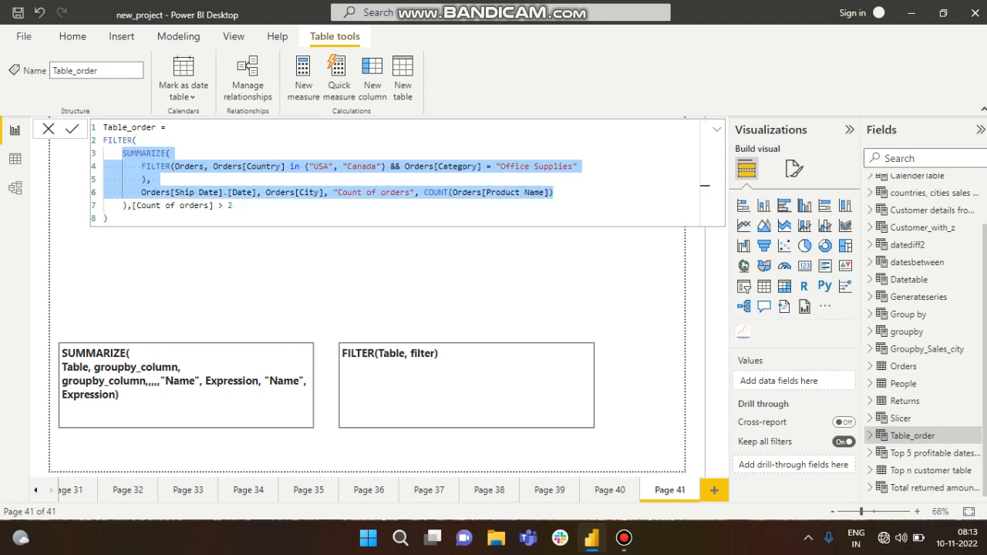
click(169, 205)
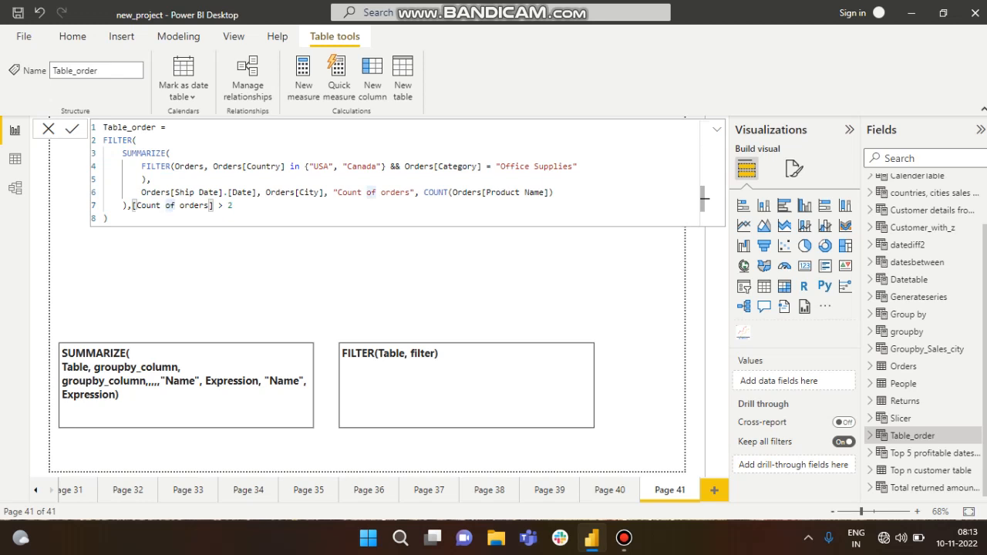
click(333, 192)
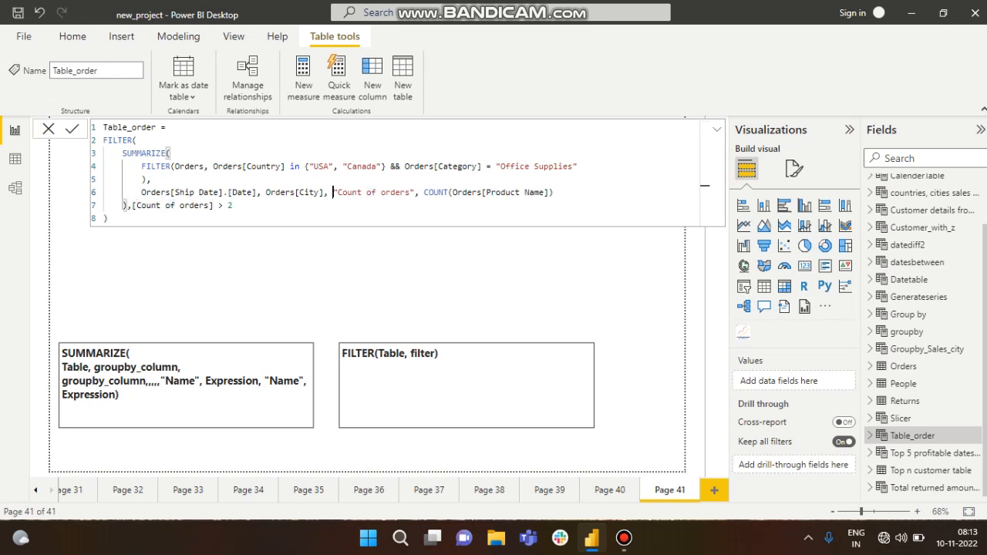
drag(333, 192, 554, 193)
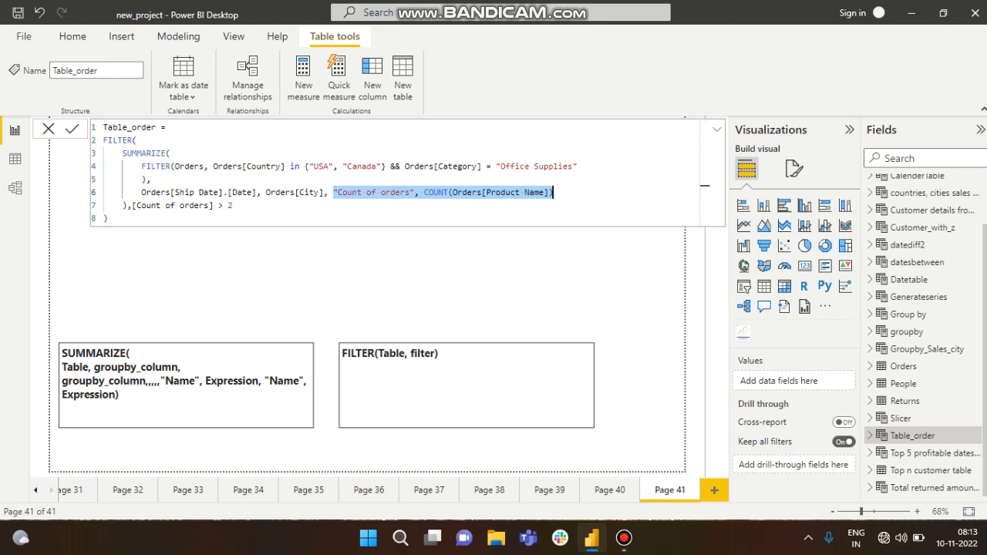
Review the SUMMARIZE block as the outer FILTER's table, its closing [Count of orders] condition, and the complete FILTER expression
drag(122, 153, 554, 192)
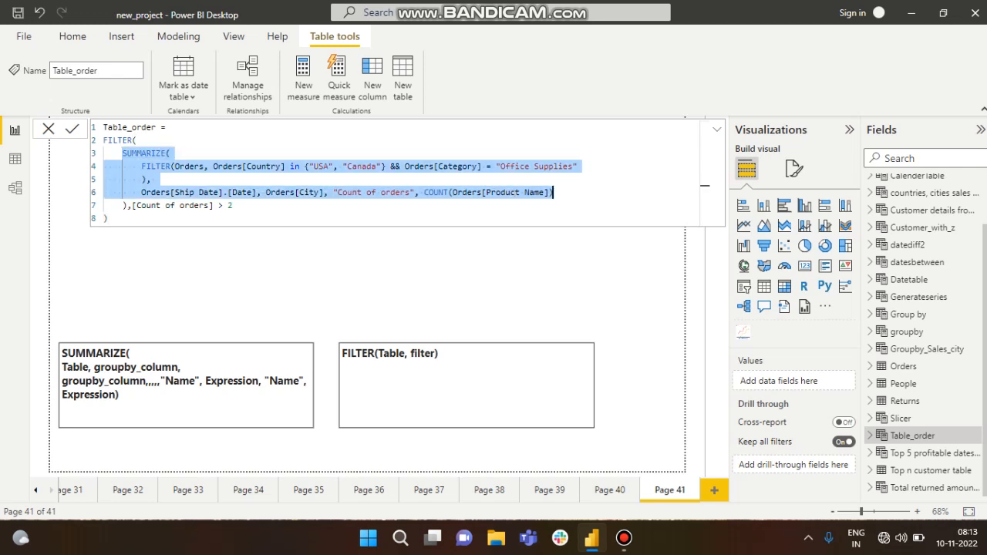
click(704, 205)
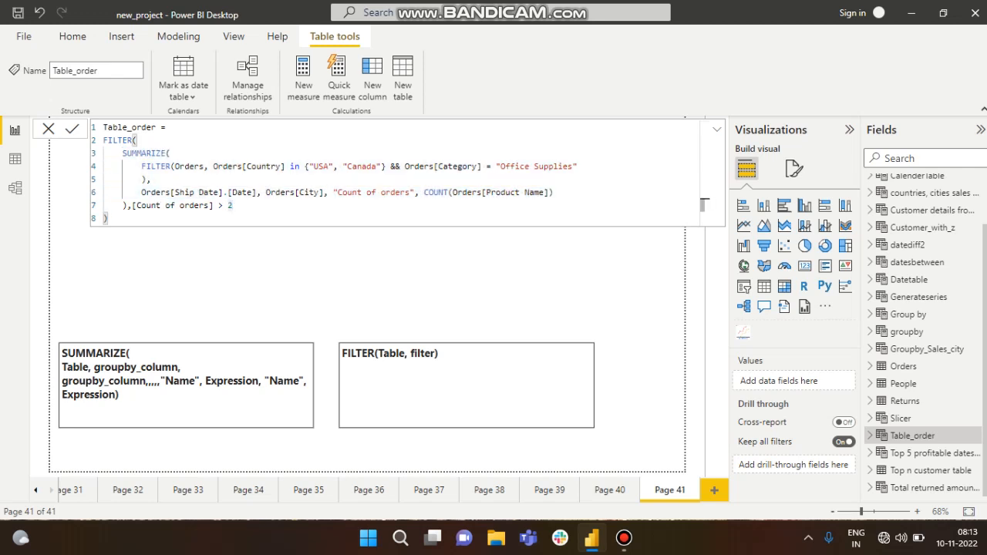
drag(122, 205, 232, 205)
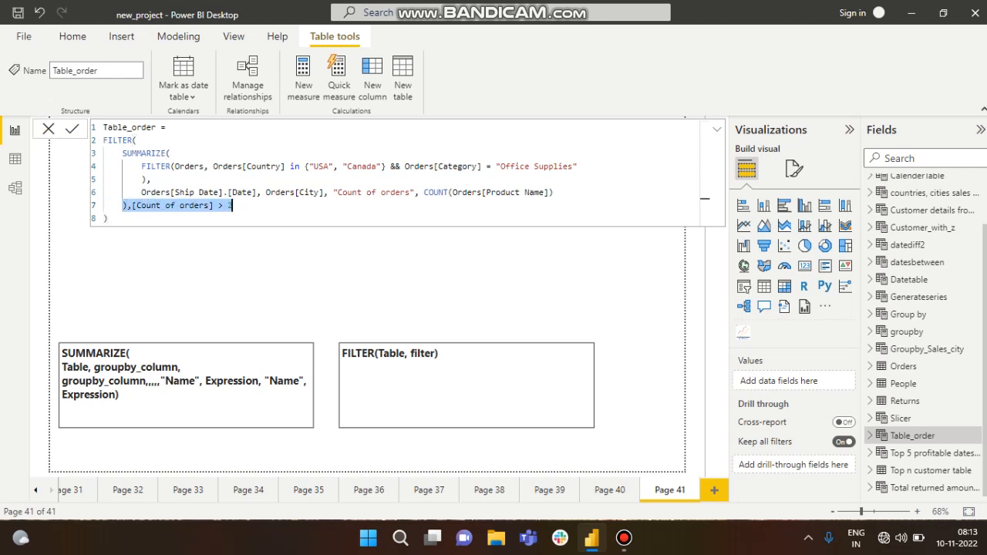
click(704, 201)
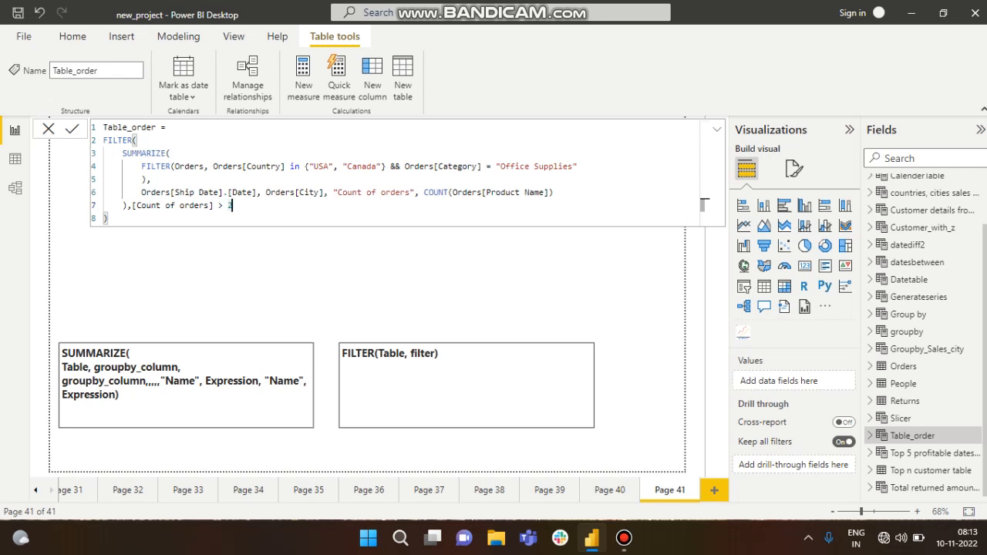
drag(104, 140, 109, 218)
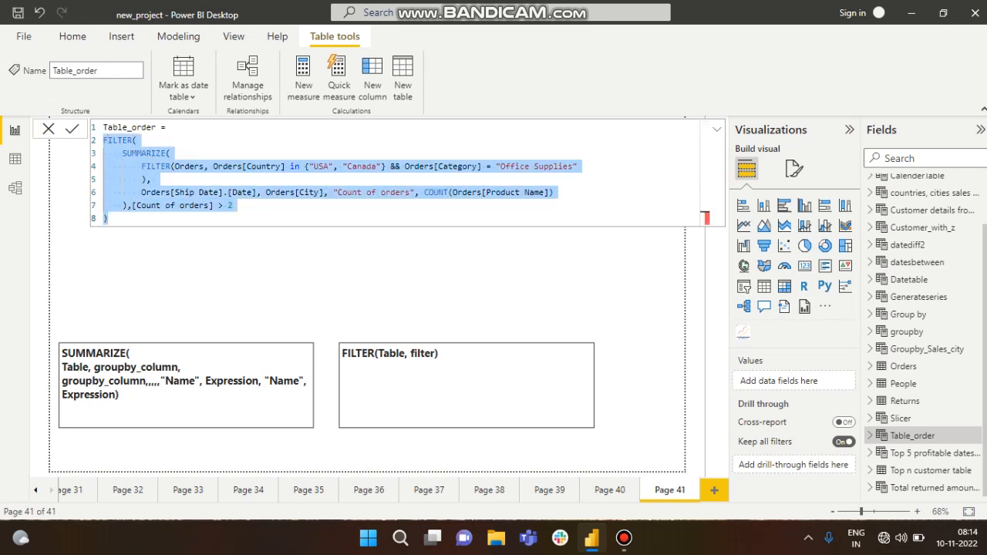
click(234, 206)
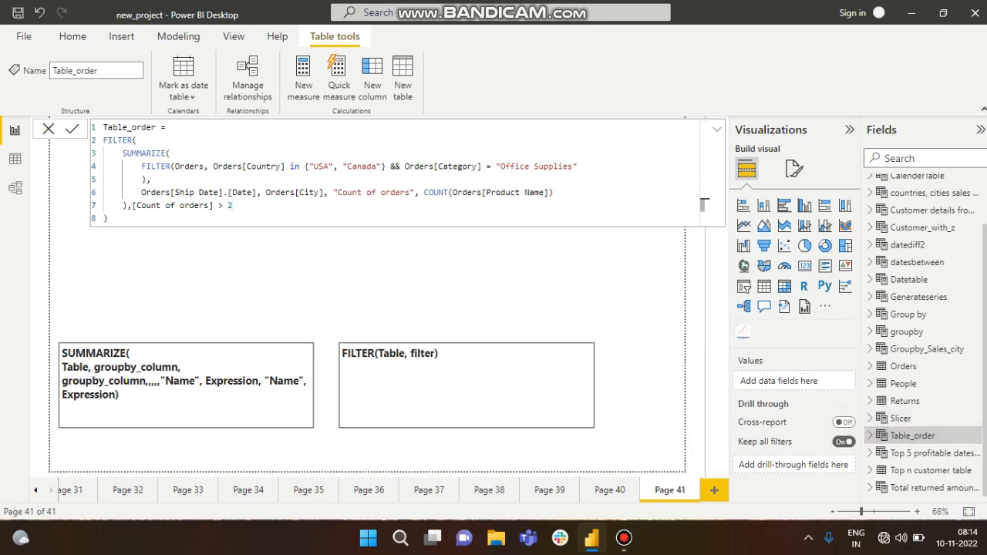
Open the Table_order table in Data view and check its Count of orders values against the formula's [Count of orders] condition
click(14, 158)
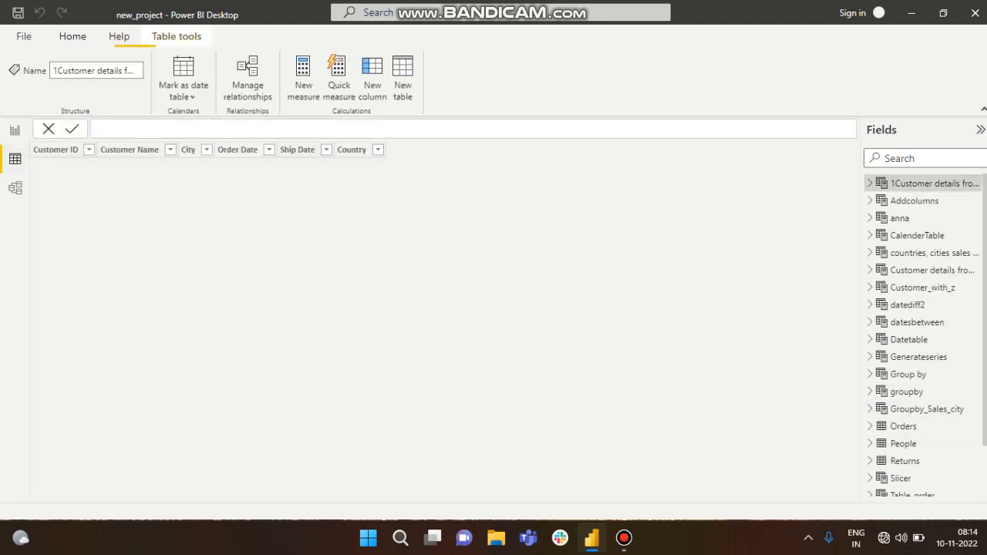
scroll(918, 357, down, 2)
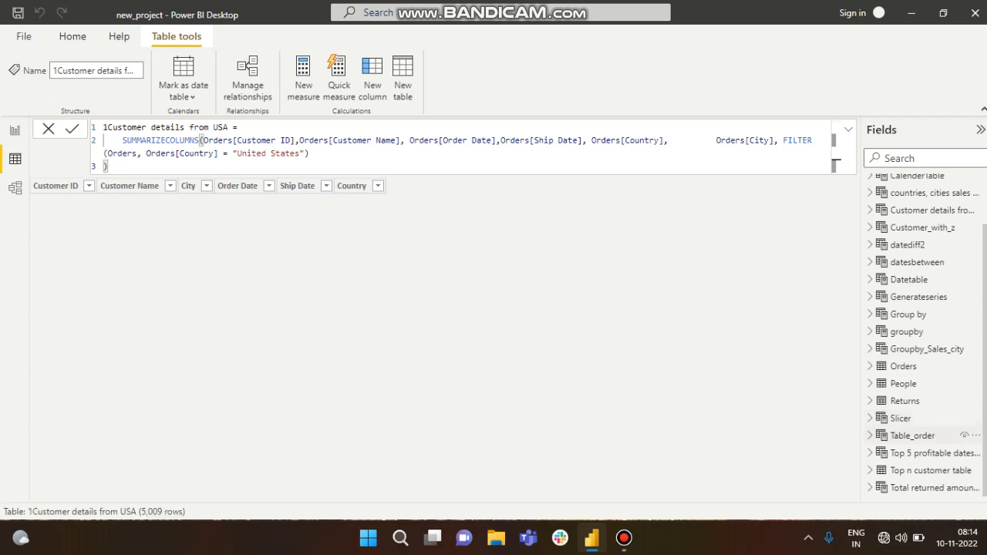
click(913, 436)
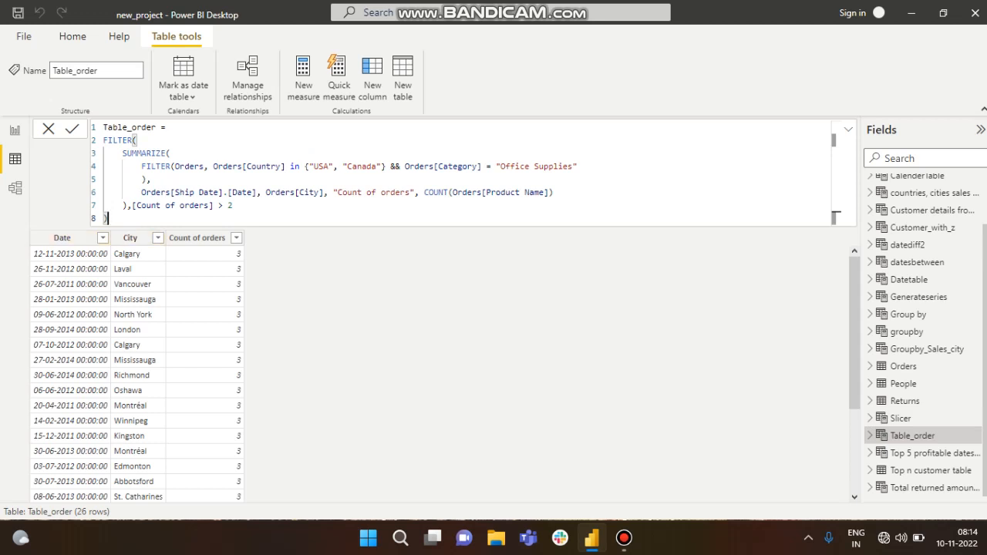
drag(136, 205, 233, 205)
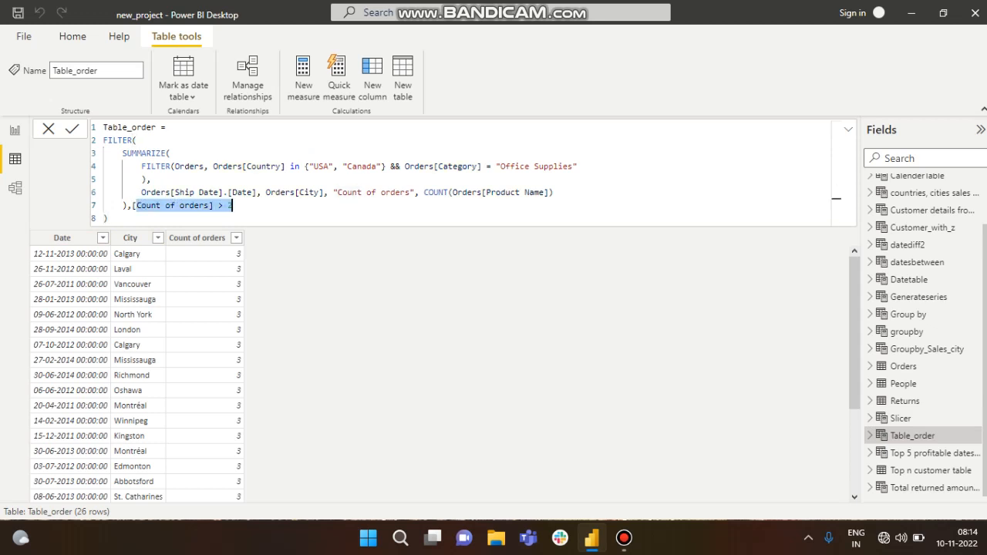
scroll(137, 370, down, 3)
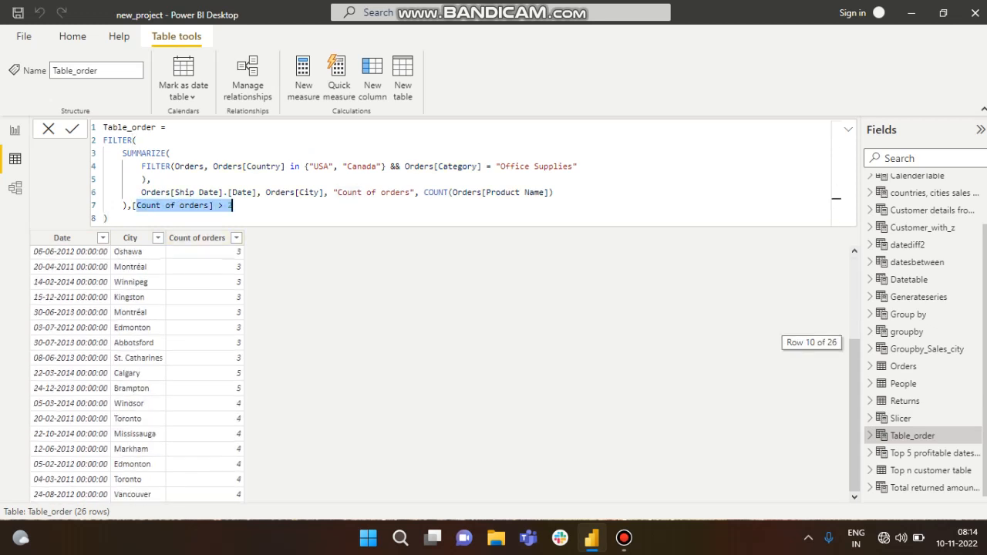
scroll(137, 370, up, 3)
scroll(137, 370, down, 3)
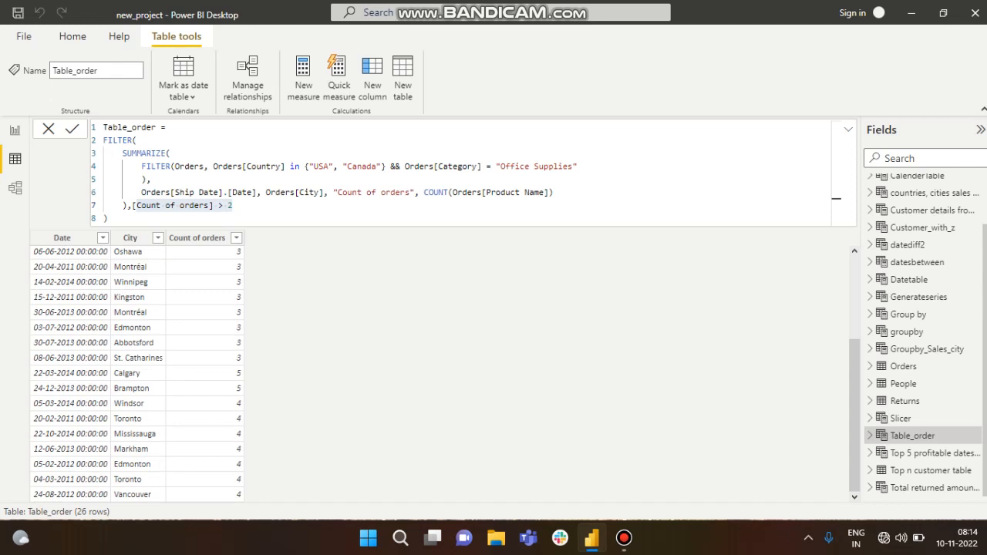
Review the full Table_order expression, including where SUMMARIZE begins and the inner FILTER it takes as its table
drag(103, 141, 110, 218)
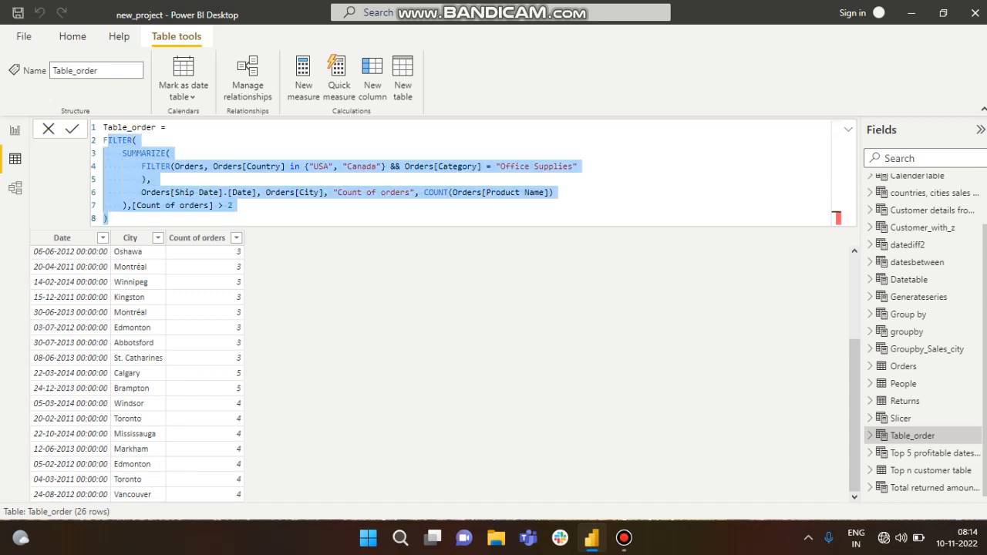
click(110, 218)
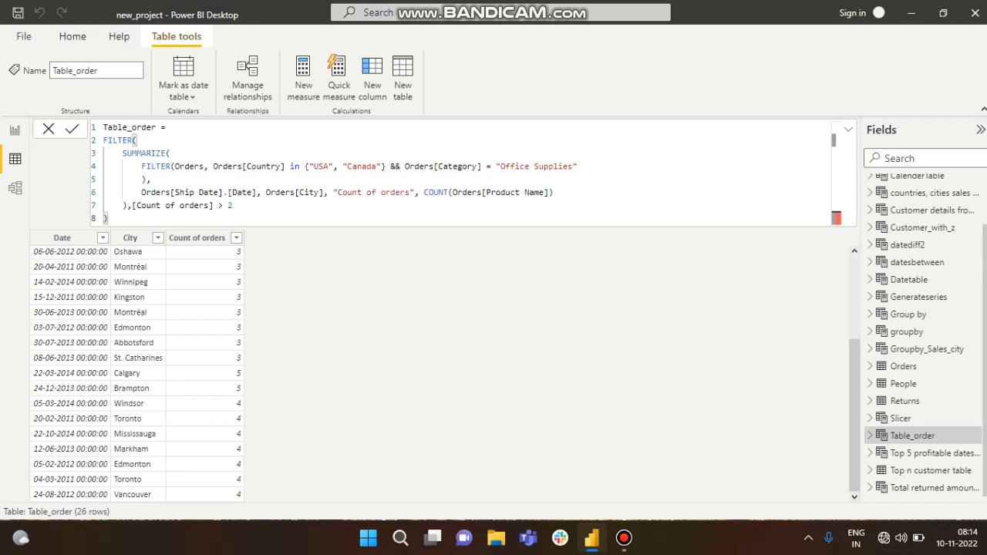
drag(122, 154, 156, 179)
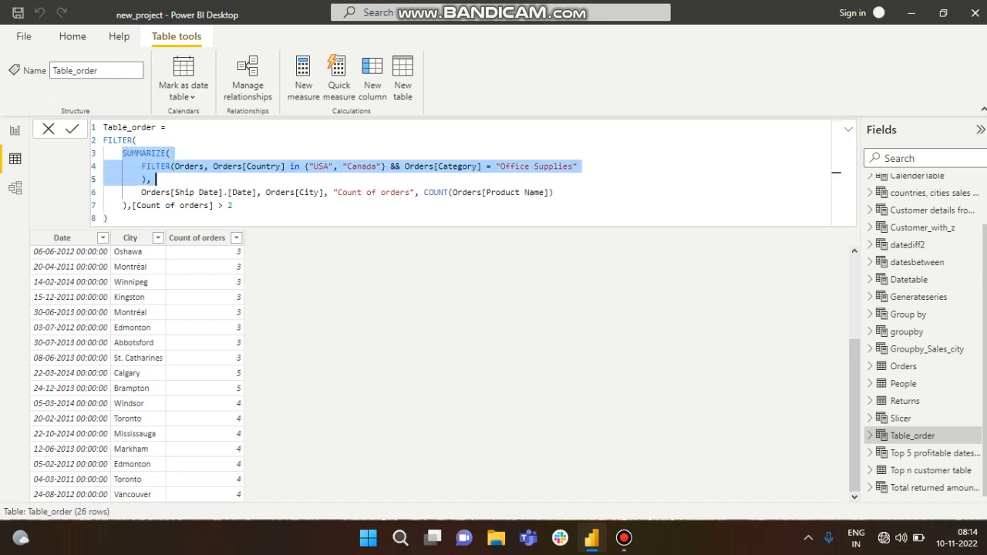
click(170, 153)
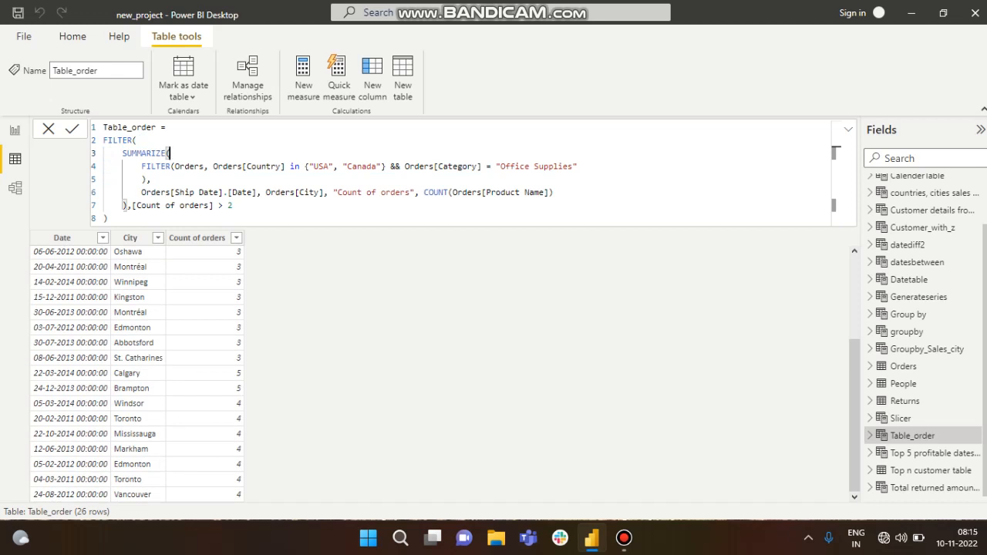
Re-examine the inner FILTER on Orders, covering the "USA" and "Canada" Country condition and the "Office Supplies" Category condition
drag(141, 167, 578, 167)
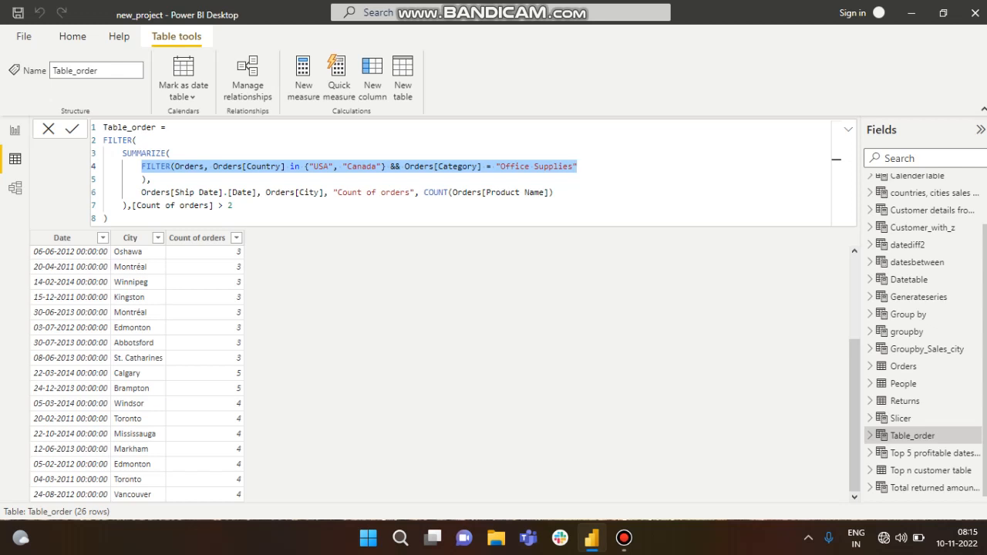
click(281, 166)
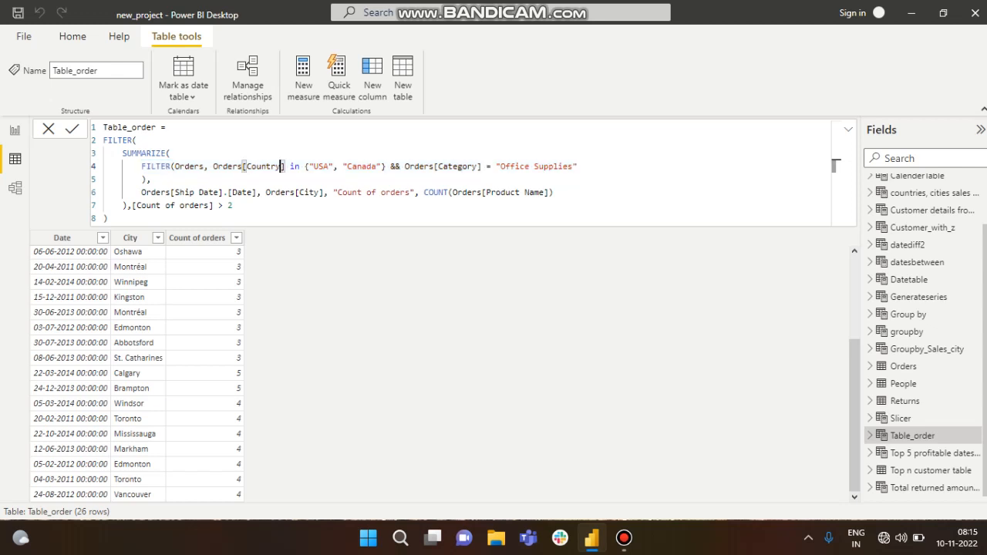
double_click(320, 166)
click(357, 165)
double_click(458, 165)
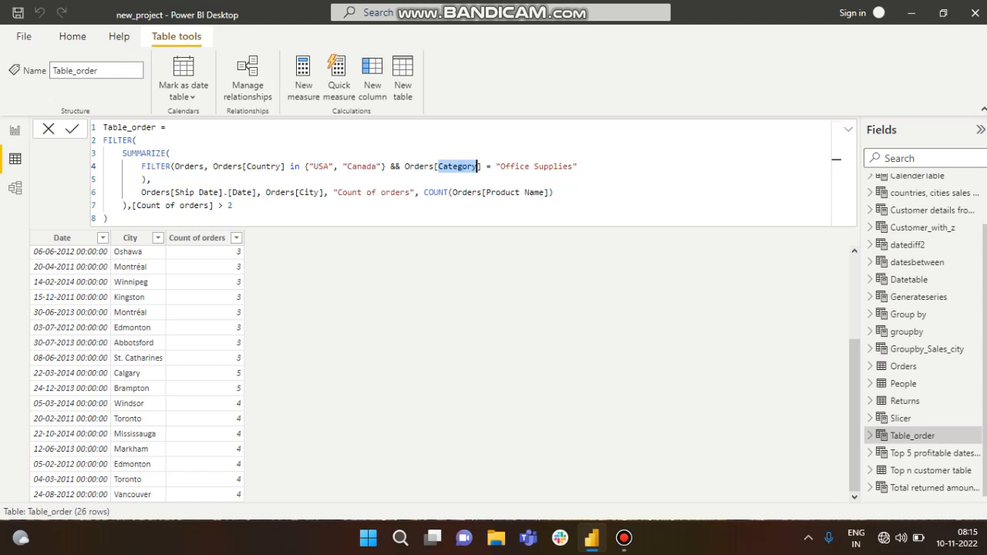
drag(579, 166, 133, 166)
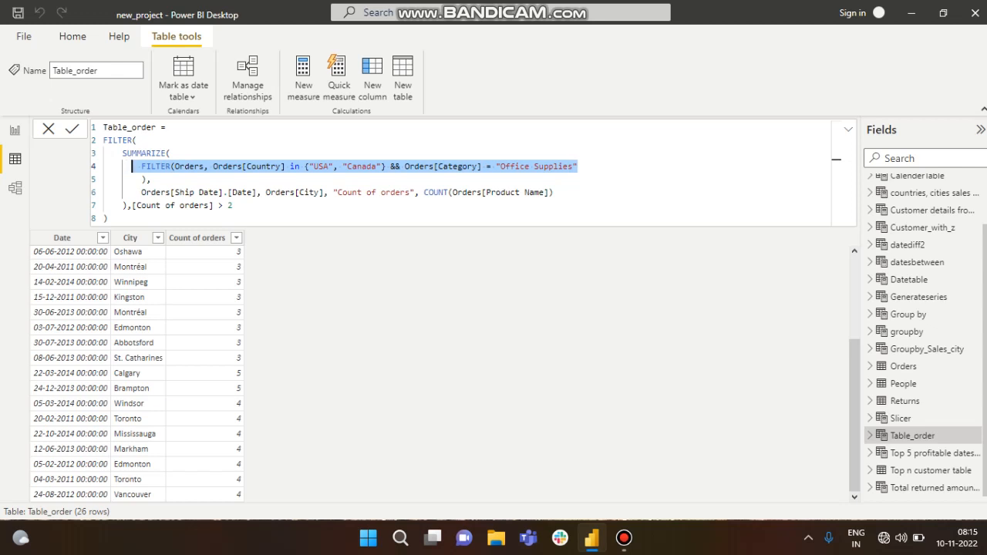
click(151, 178)
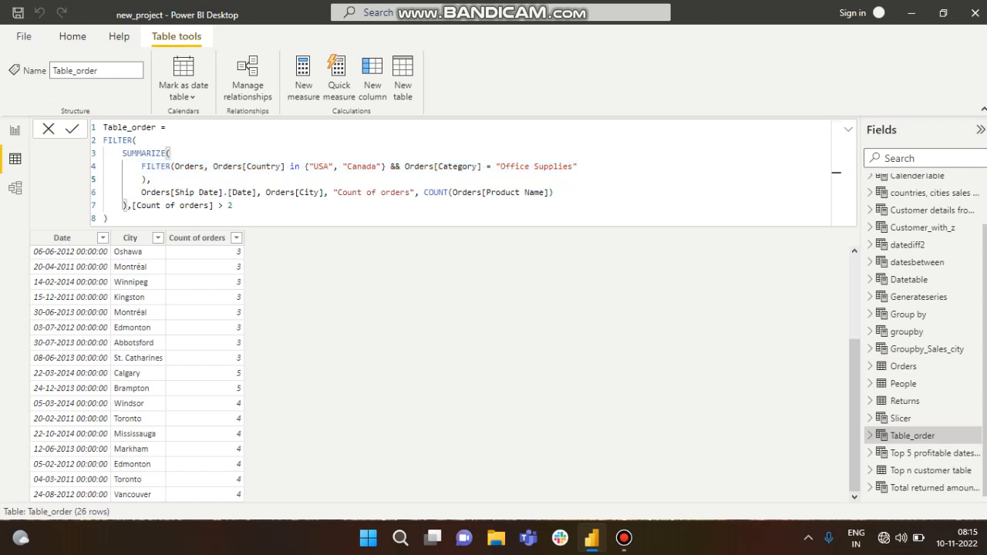
Review SUMMARIZE's Ship Date and City grouping together with the COUNT of Product Name and its "Count of orders" column name
drag(138, 192, 233, 205)
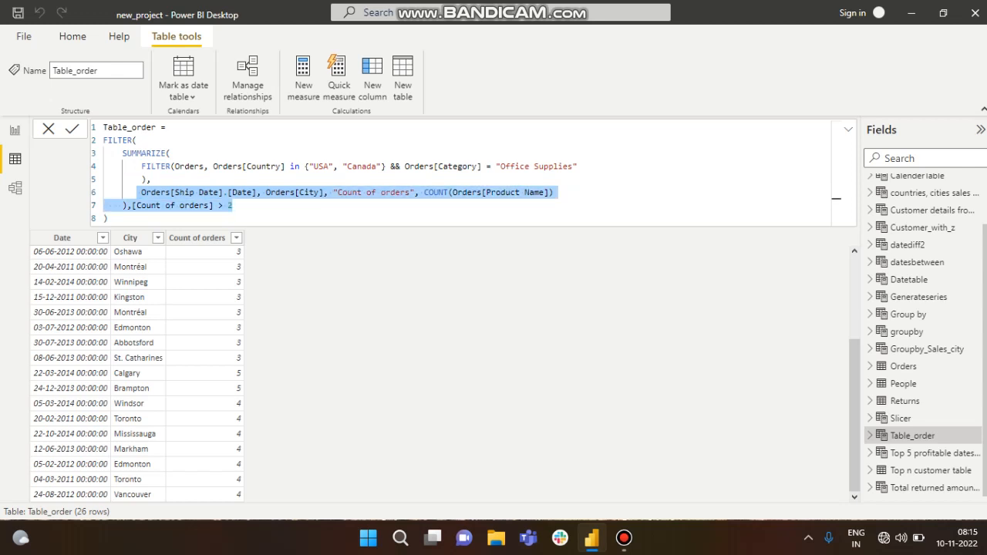
drag(137, 192, 323, 192)
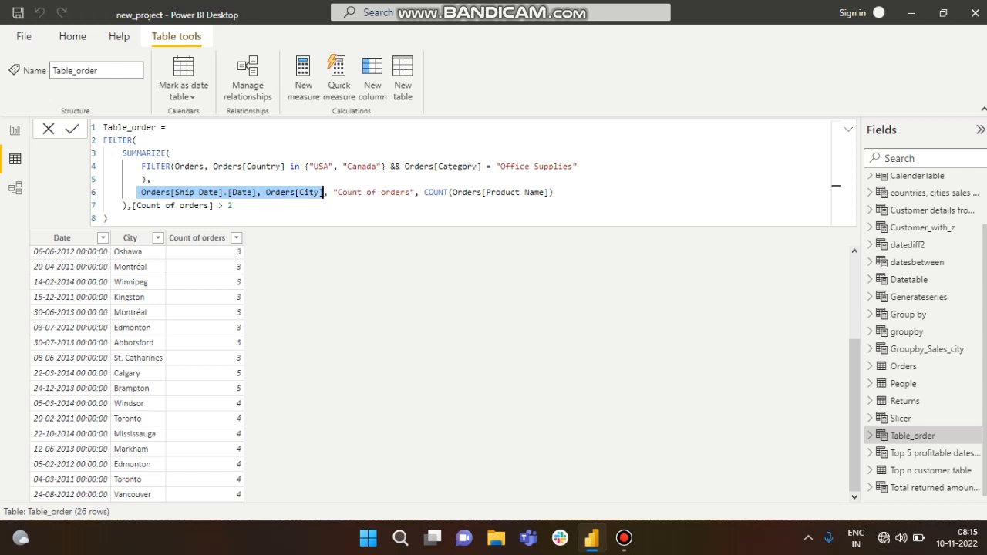
drag(423, 192, 553, 192)
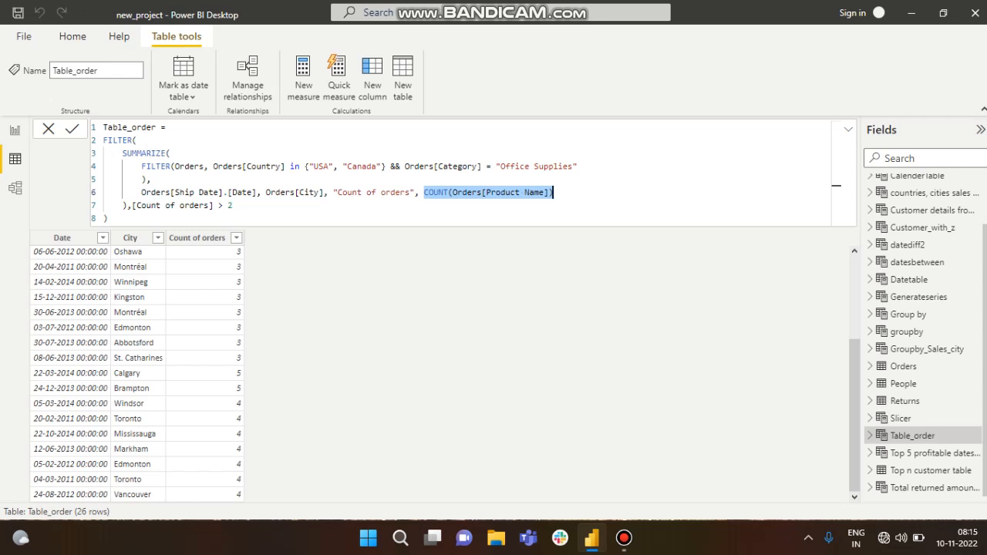
drag(420, 192, 338, 193)
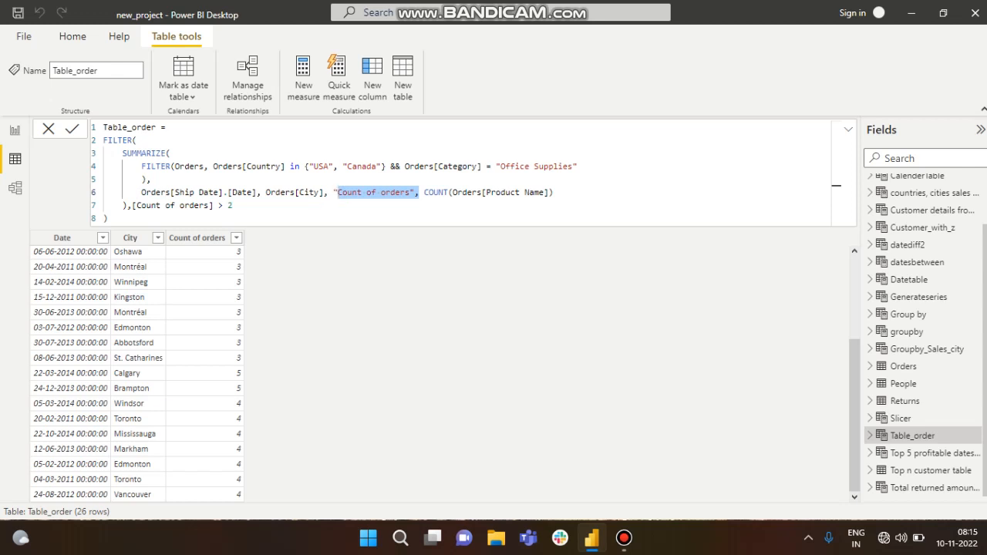
Compare the outer FILTER's two arguments: the whole SUMMARIZE block as the table and the [Count of orders] comparison as the filter
drag(121, 153, 554, 192)
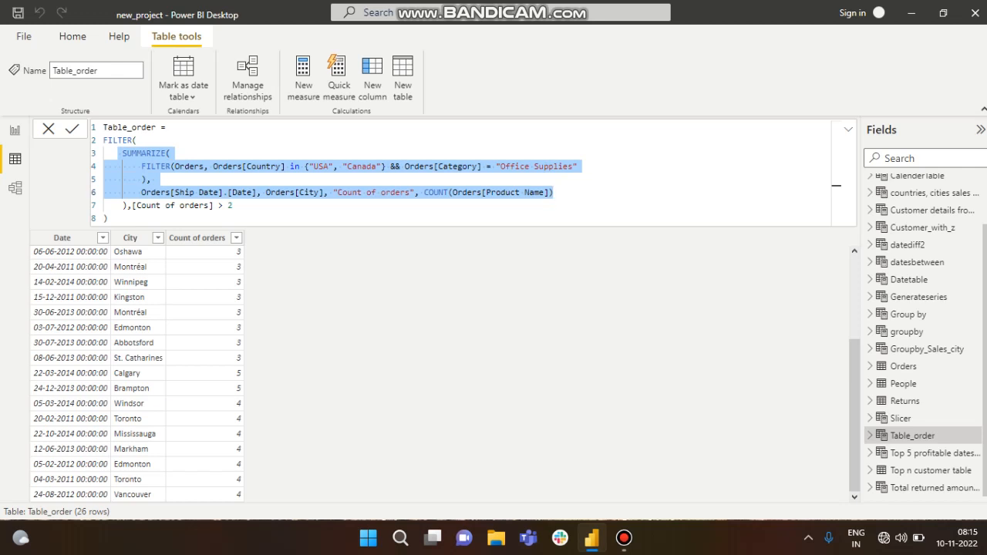
click(137, 141)
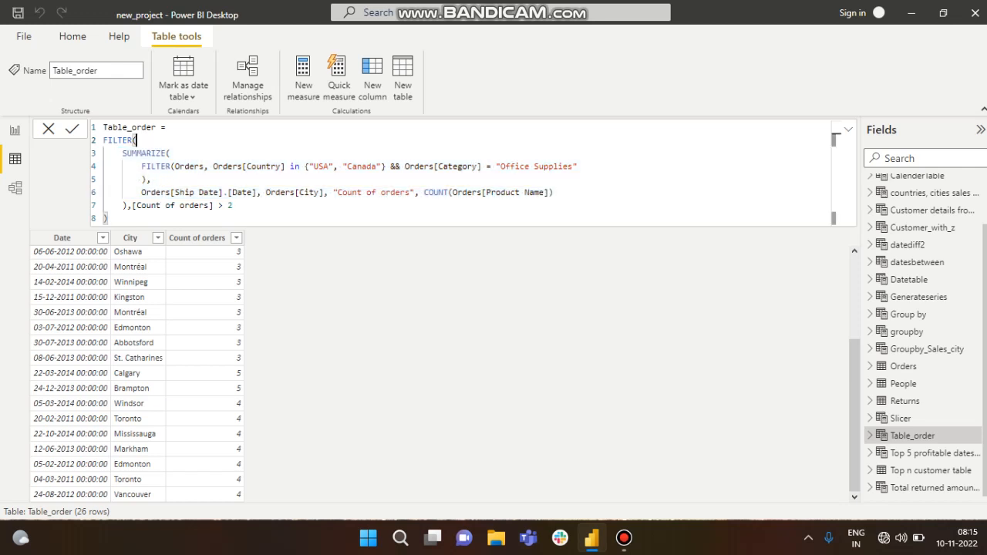
mouse_move(122, 205)
mouse_down()
mouse_move(205, 205)
mouse_move(109, 218)
mouse_up()
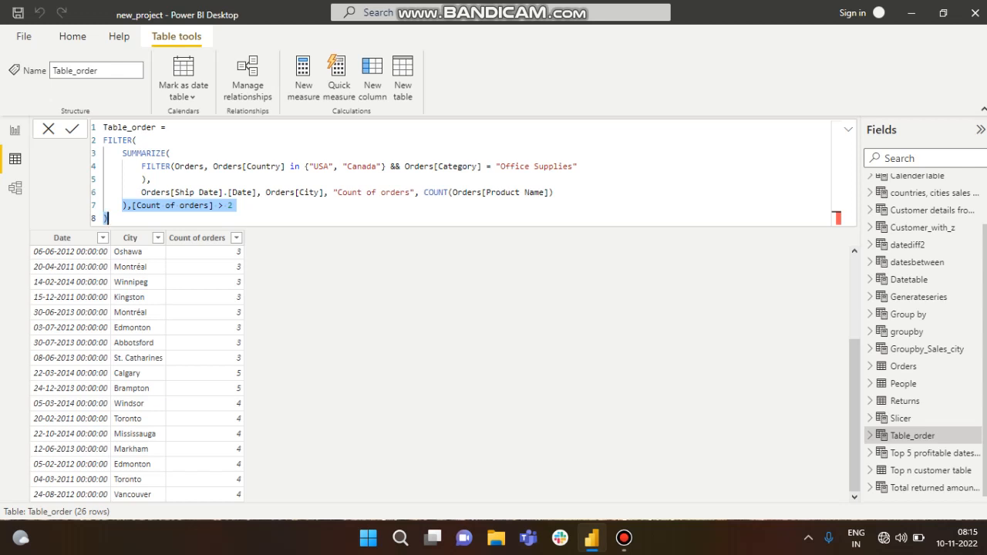
click(122, 153)
drag(121, 152, 555, 192)
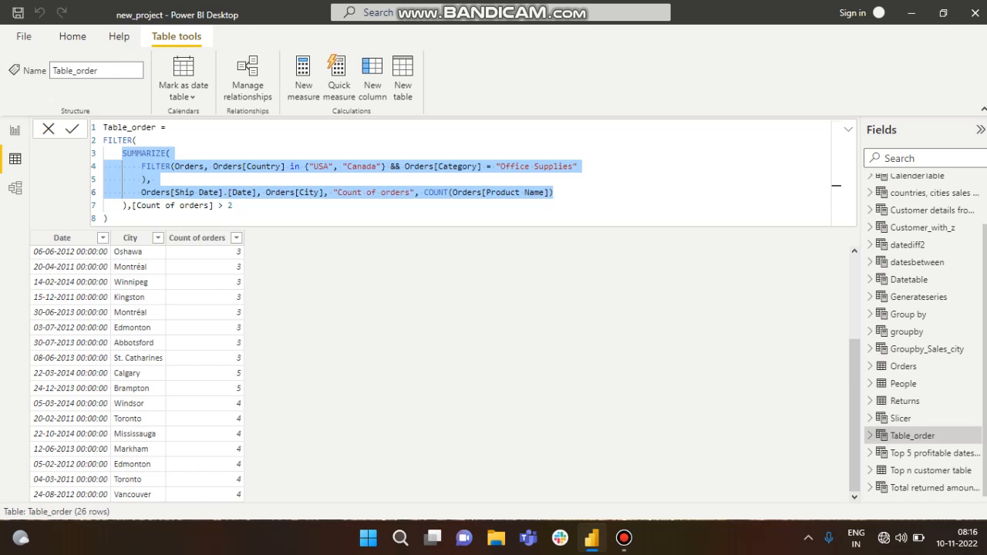
drag(122, 205, 233, 205)
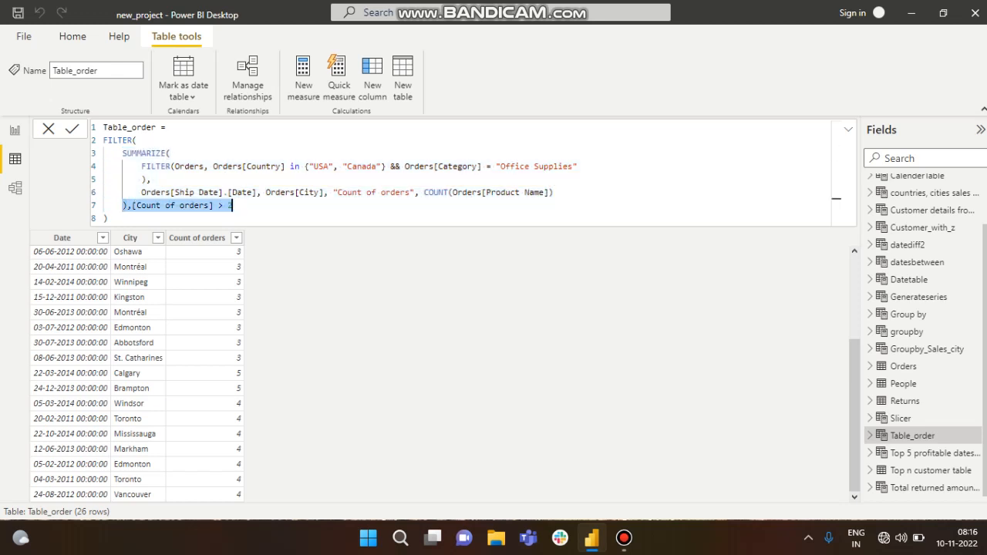
click(233, 205)
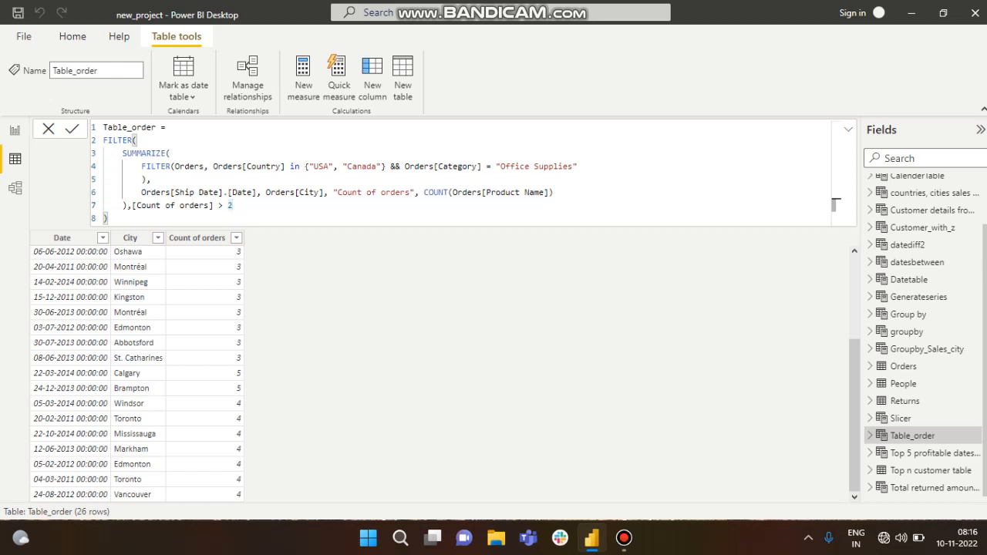
click(109, 219)
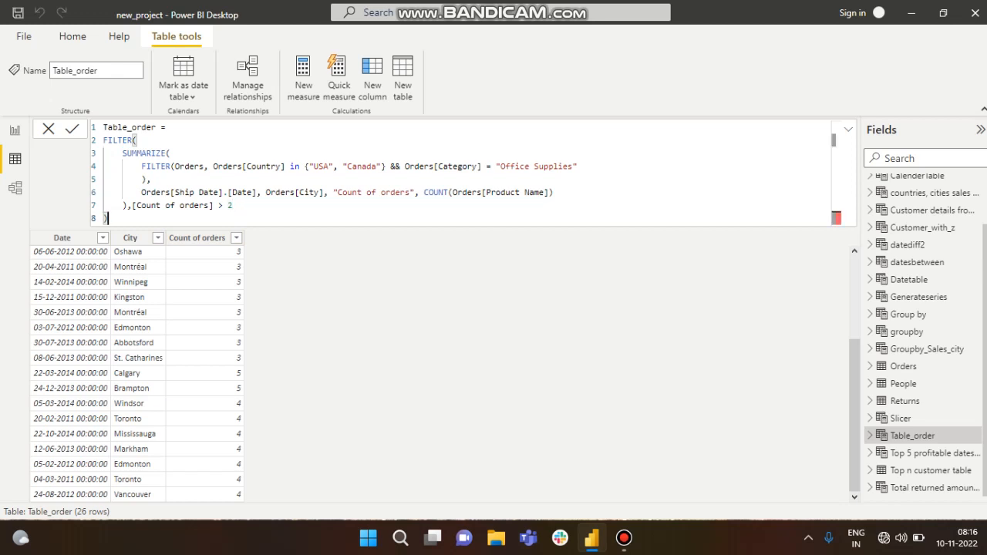